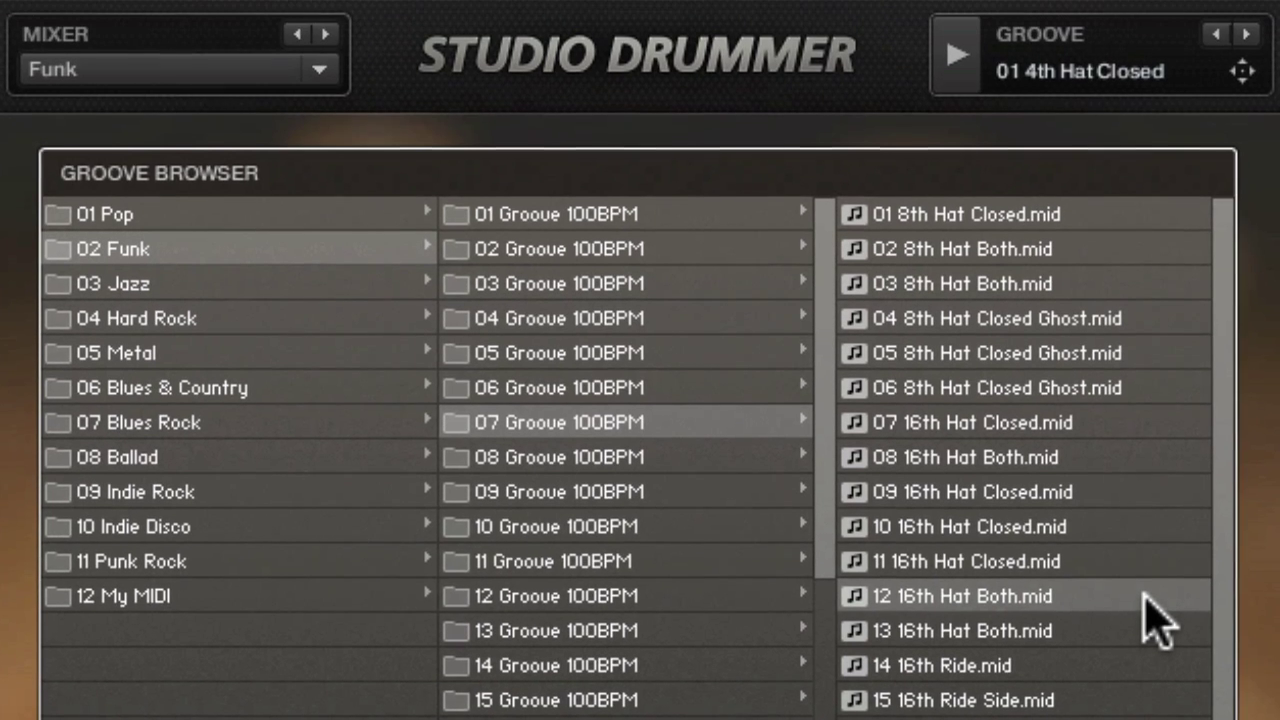
Load the 12 16th Hat Both groove from 02 Funk > 07 Groove 100BPM and audition it briefly
left_click(1145, 468)
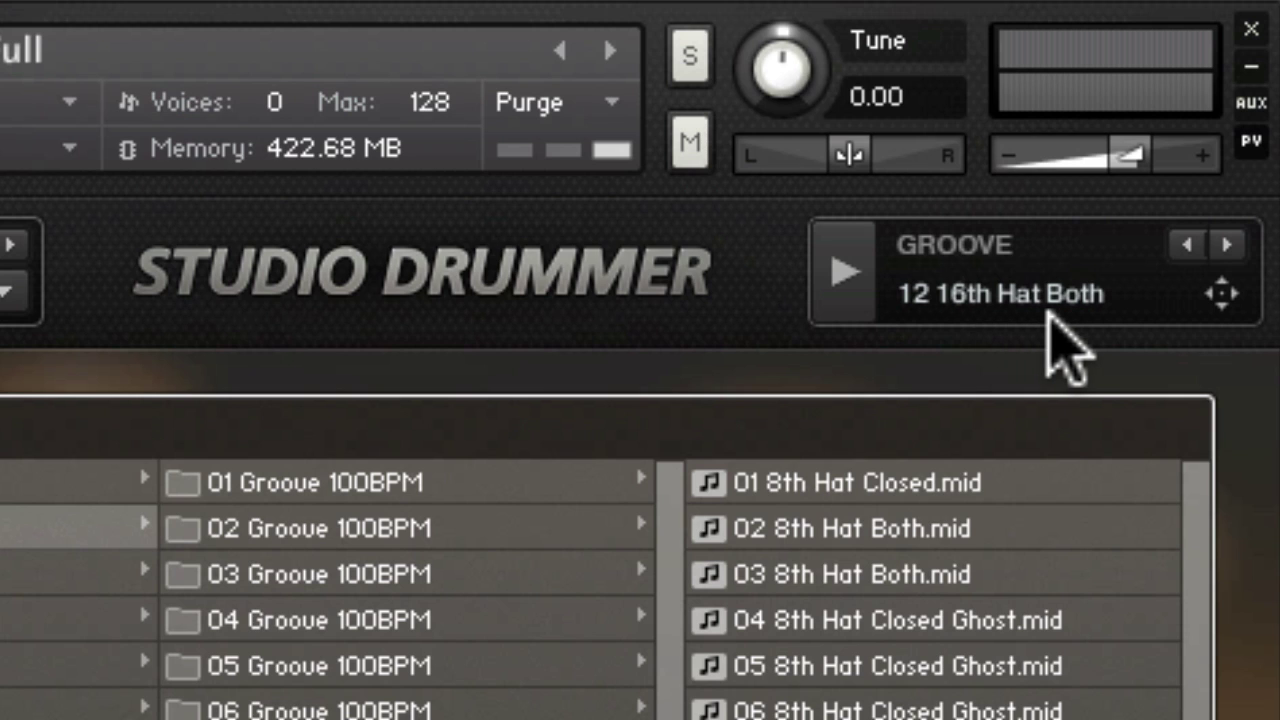
left_click(858, 284)
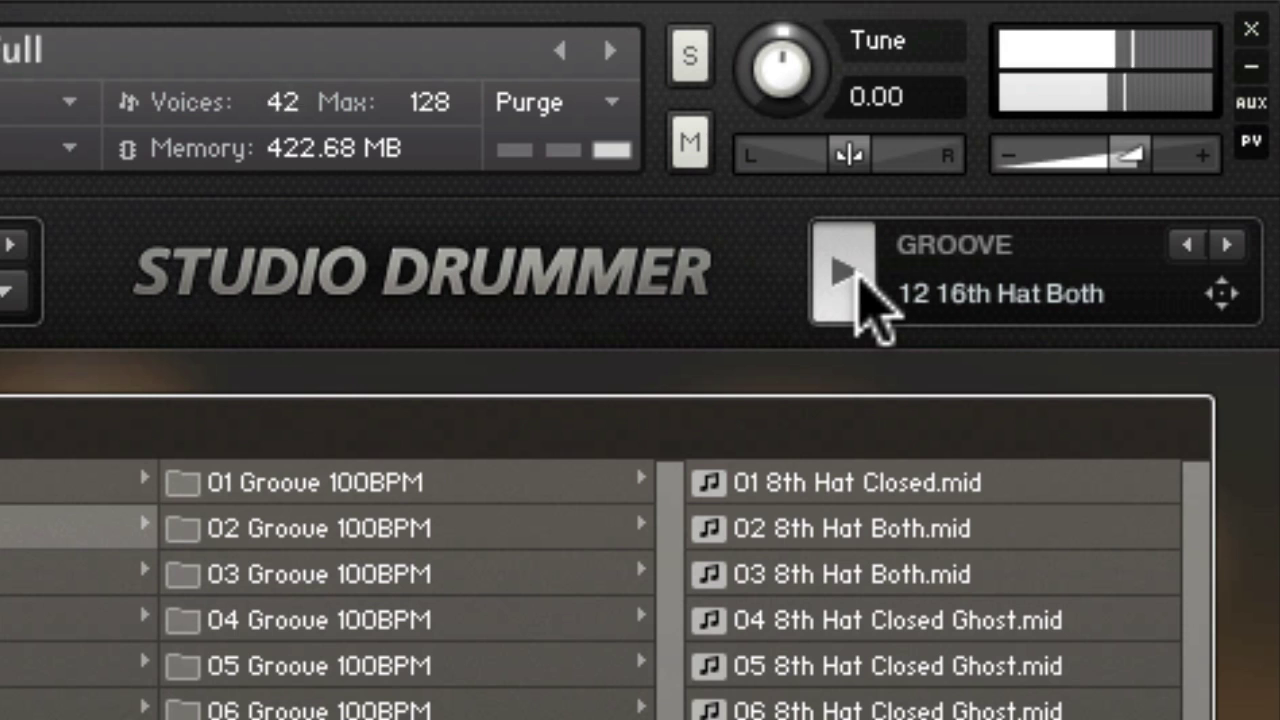
left_click(858, 282)
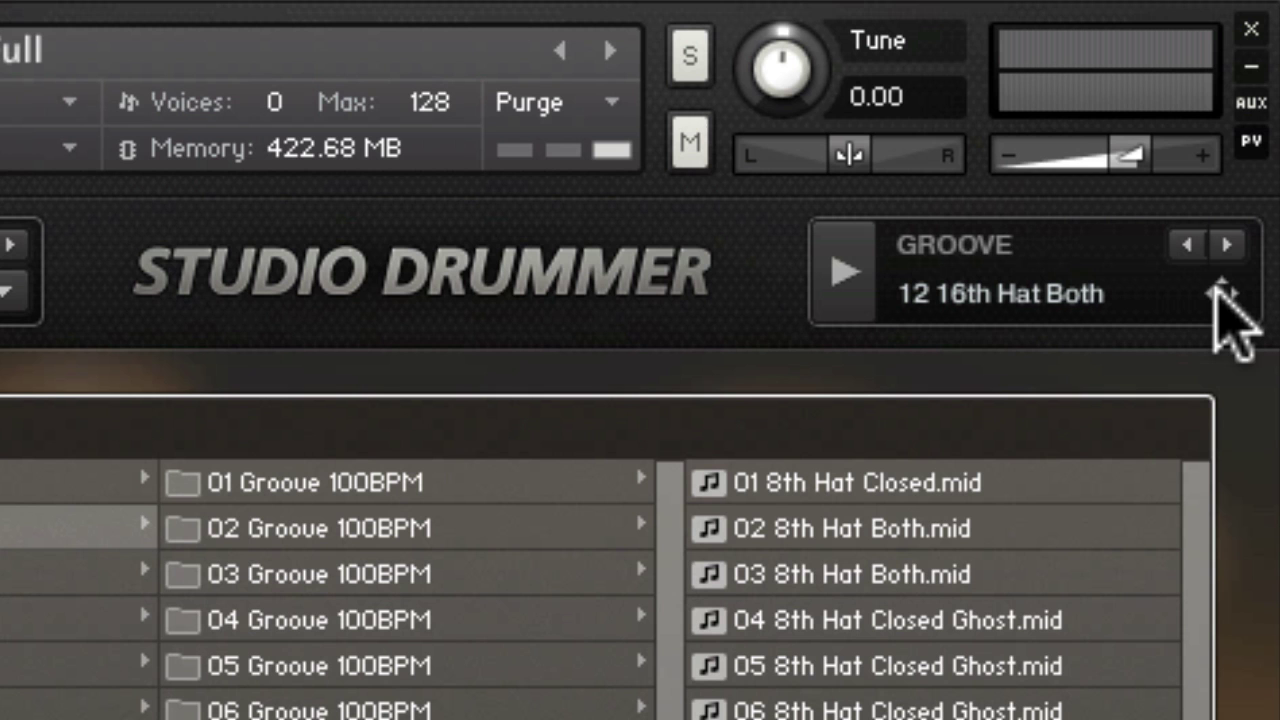
Drop the 12 16th Hat Both groove on the Studio Drummer track and copy it to bars 3, 5 and 7
left_click_drag(1222, 298, 333, 220)
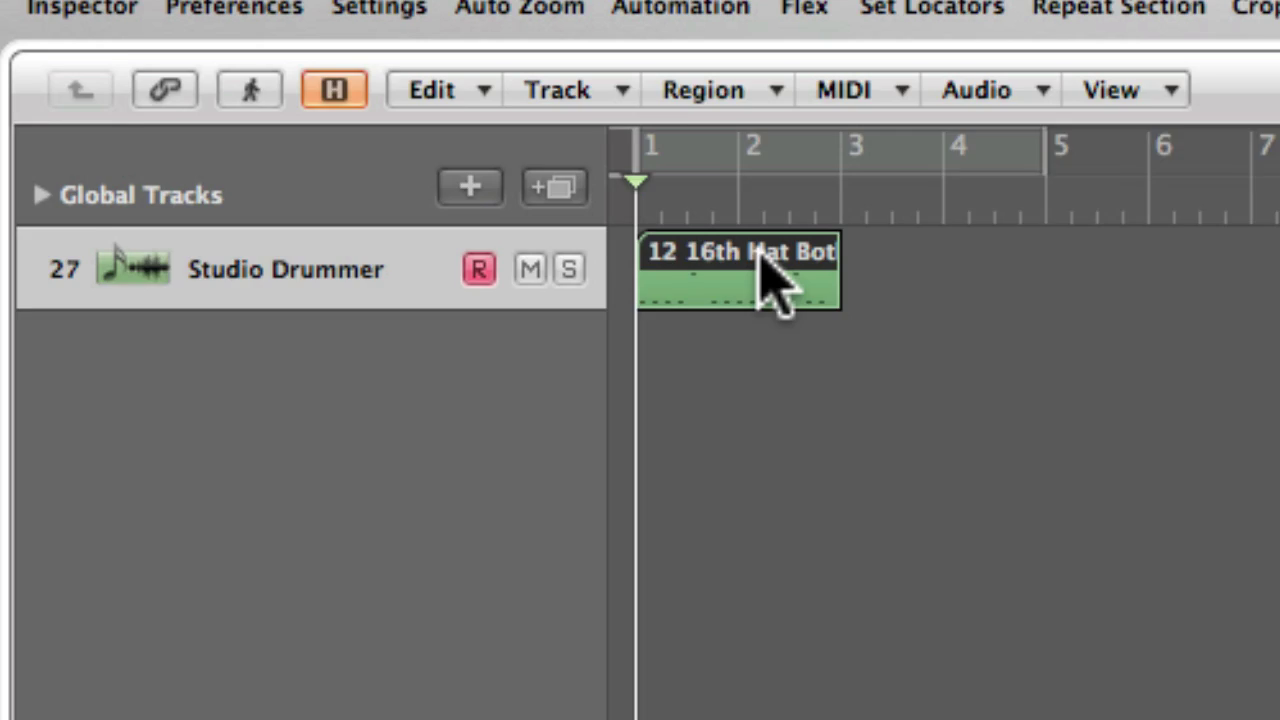
left_click_drag(805, 262, 1255, 271)
left_click_drag(1012, 368, 1171, 377)
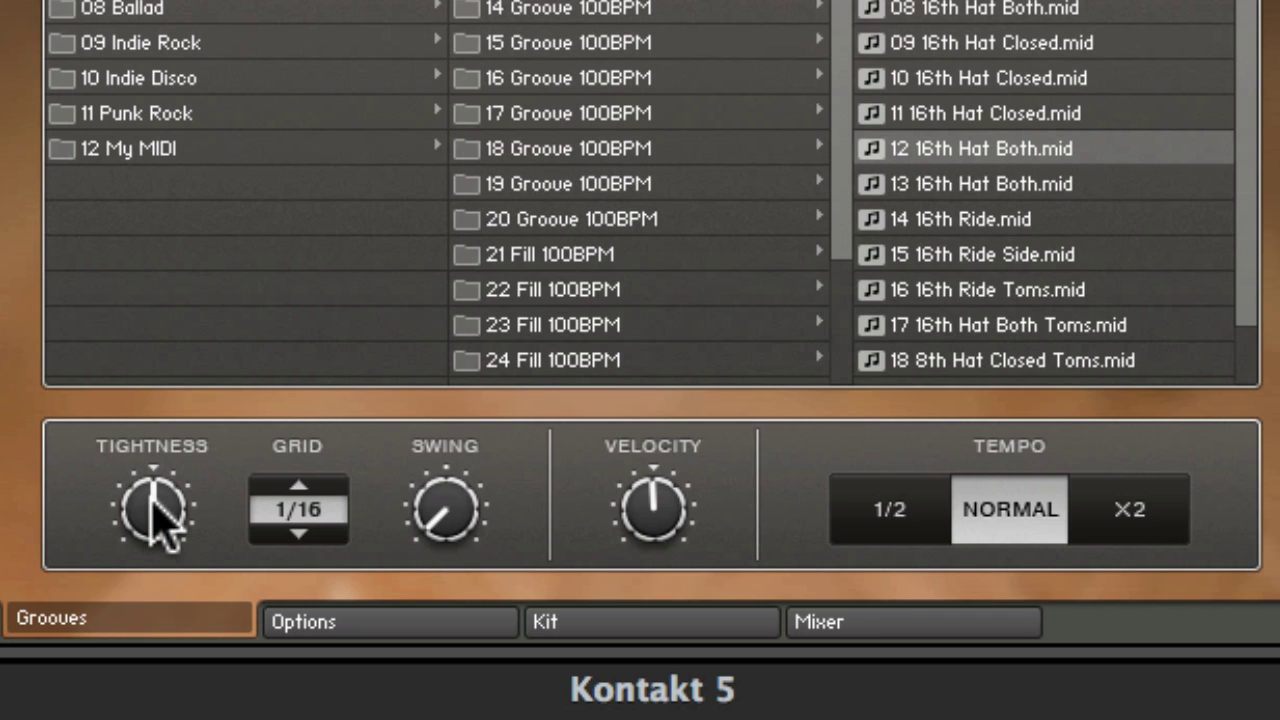
Reset the groove Tightness, raise it to about three o'clock, then increase Swing
left_click_drag(152, 498, 149, 600)
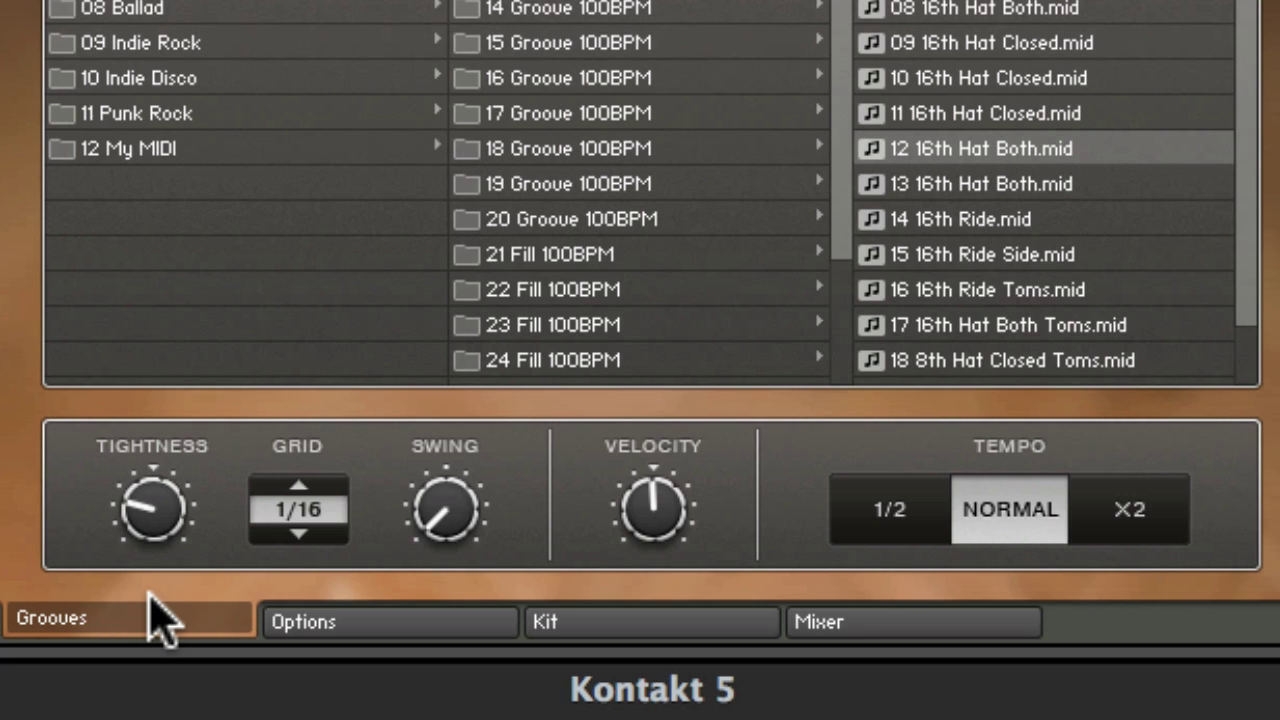
left_click(141, 505, "ctrl")
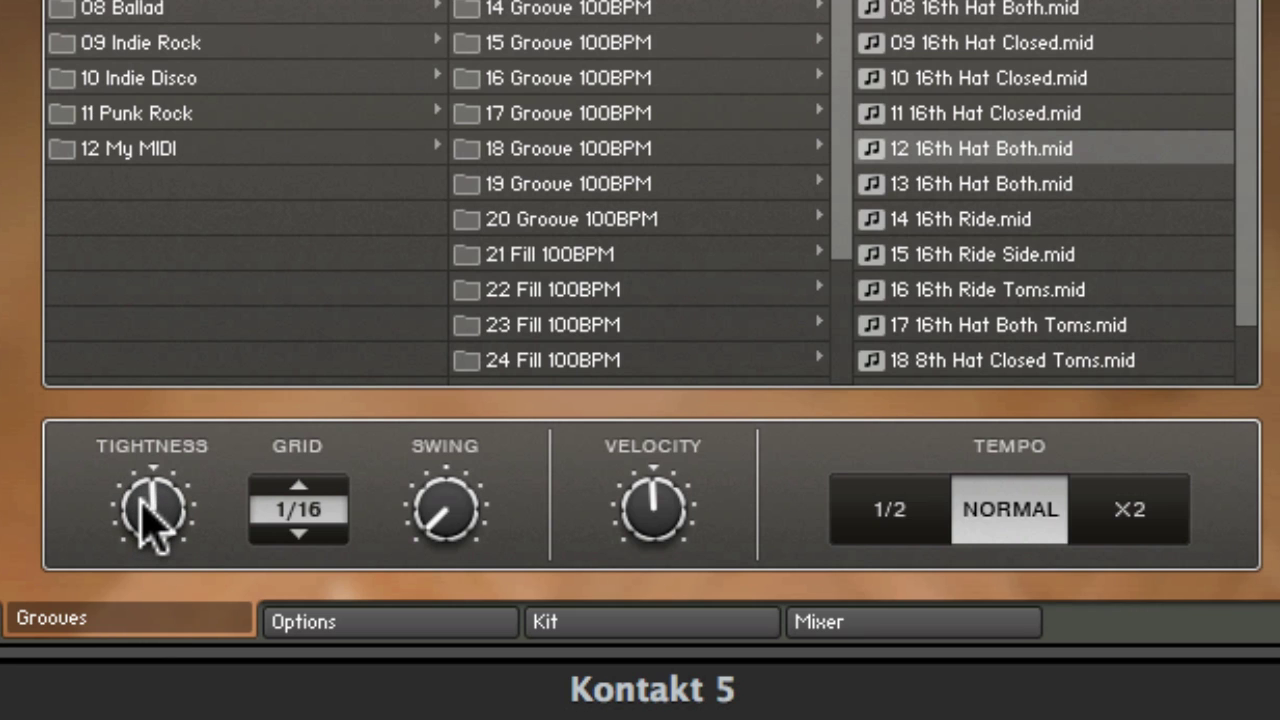
left_click_drag(148, 520, 140, 400)
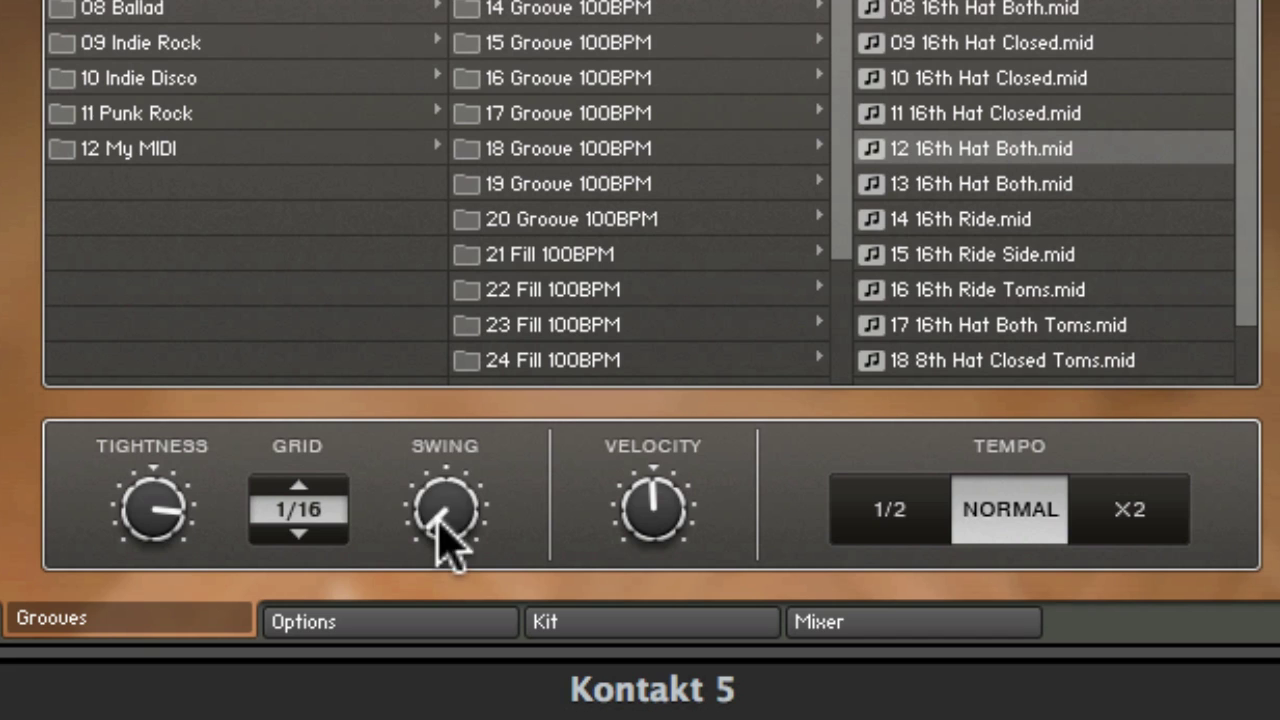
left_click_drag(436, 516, 432, 387)
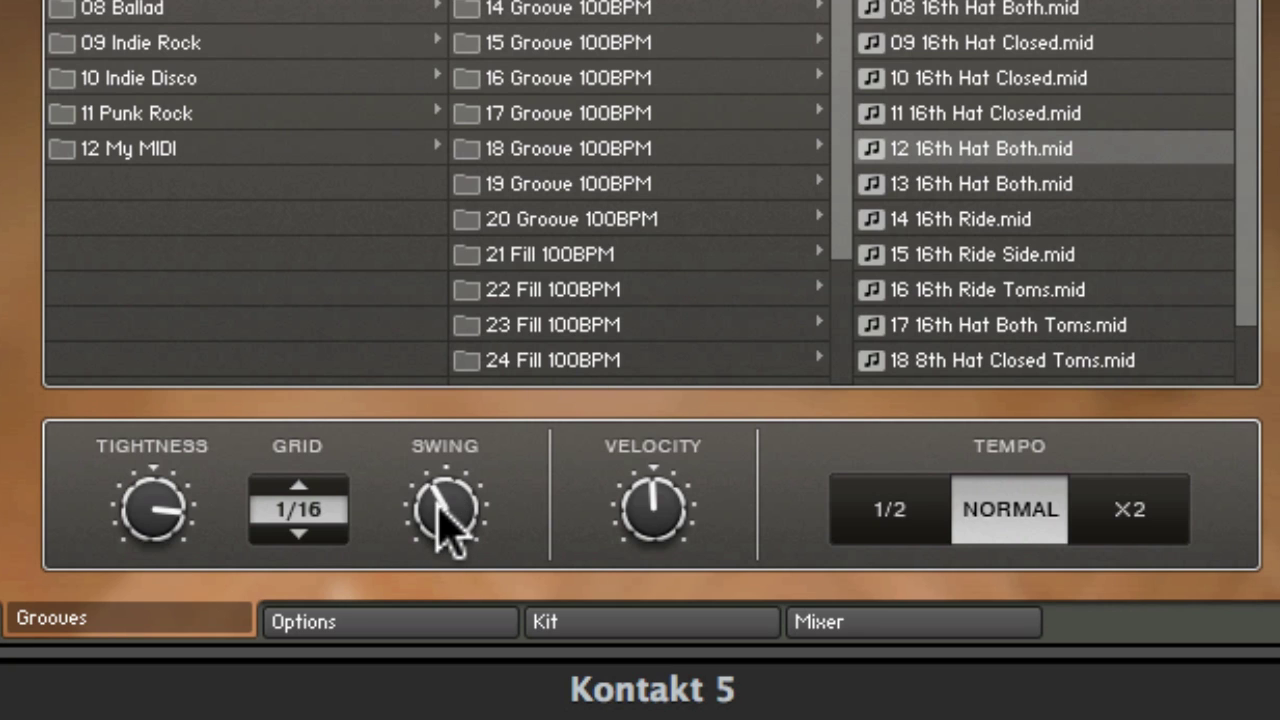
Lower Swing, bring Tightness back toward centre, and raise Velocity to about two o'clock
left_click_drag(438, 508, 428, 613)
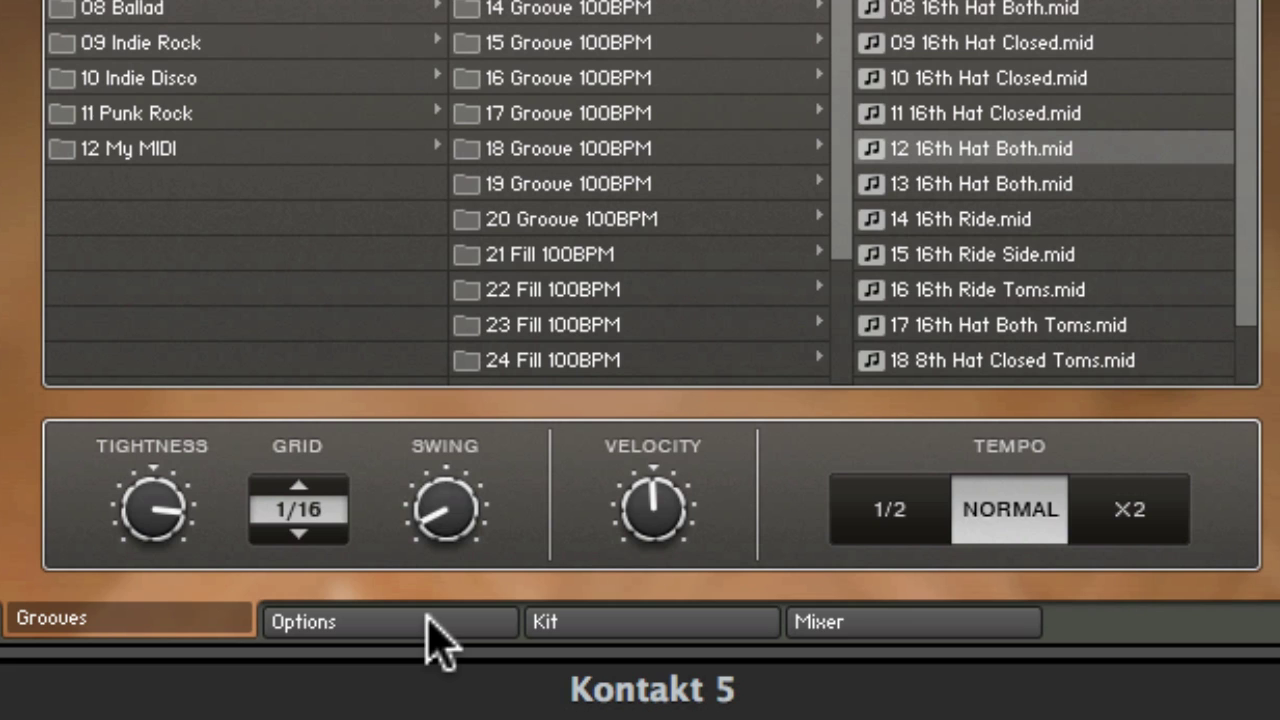
left_click_drag(157, 509, 167, 638)
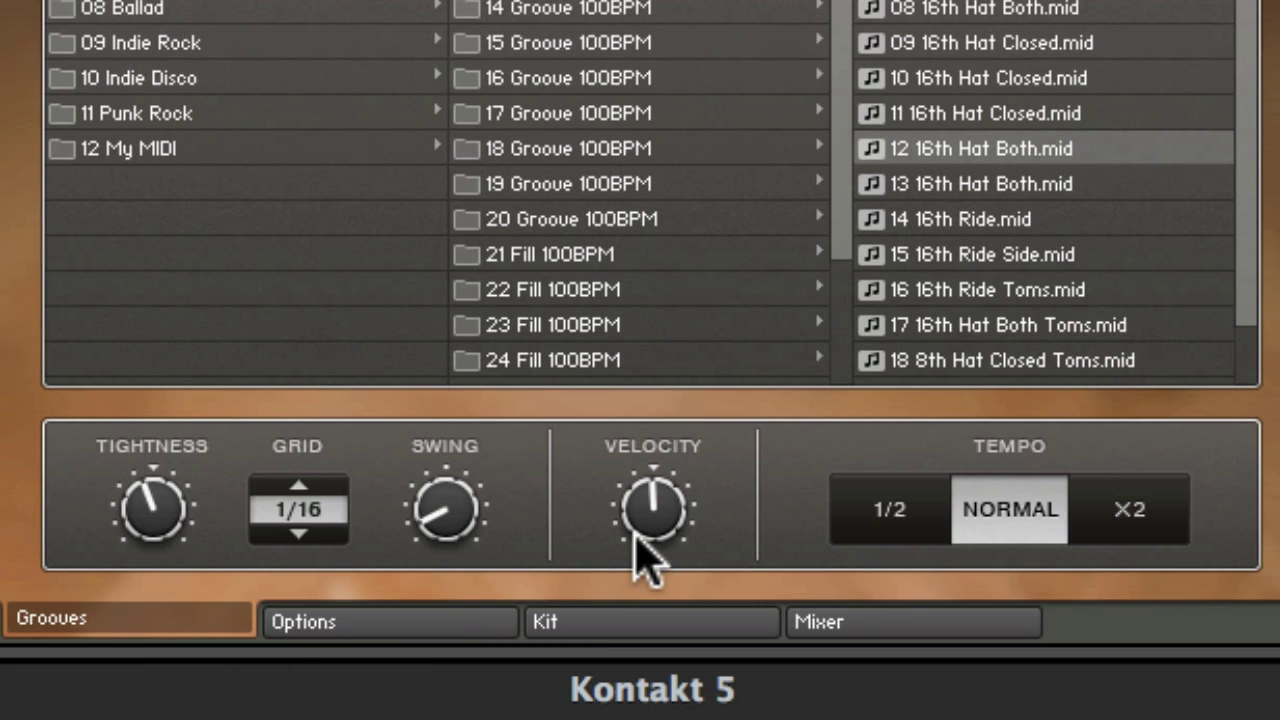
left_click_drag(643, 527, 619, 457)
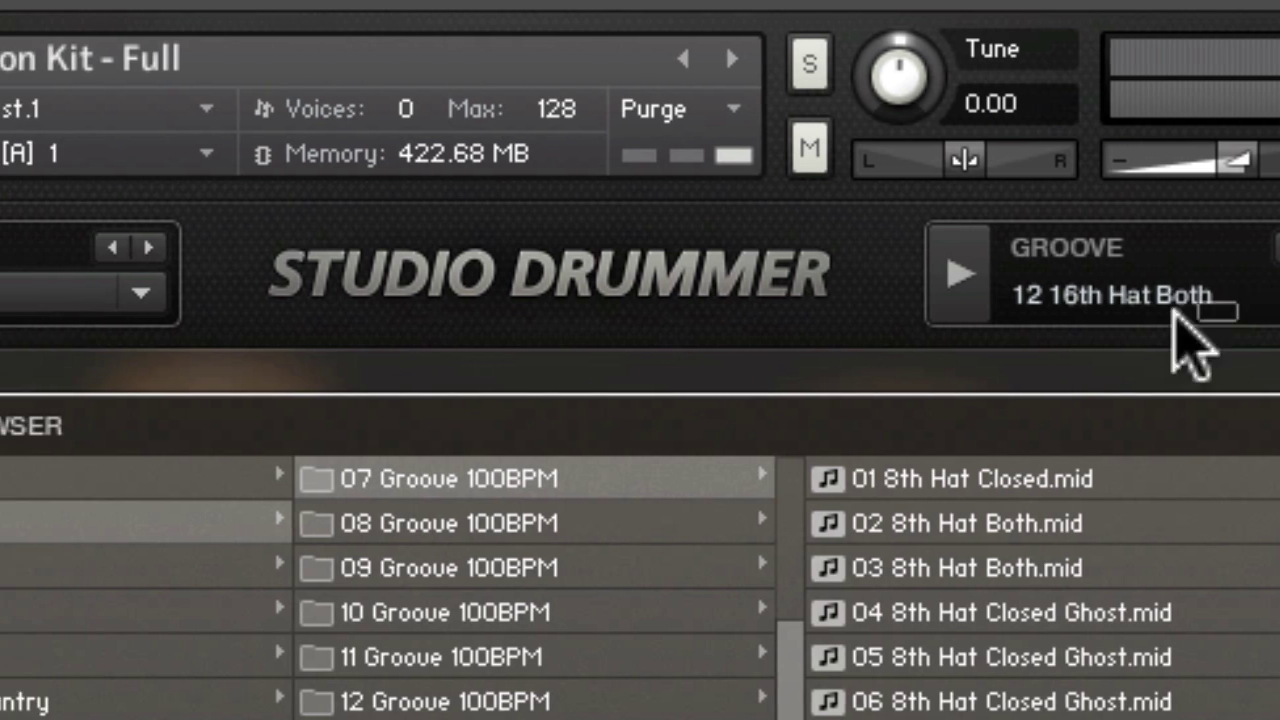
Drag the adjusted 12 16th Hat Both groove into Logic as a new region at bar 3
left_click_drag(1175, 312, 636, 232)
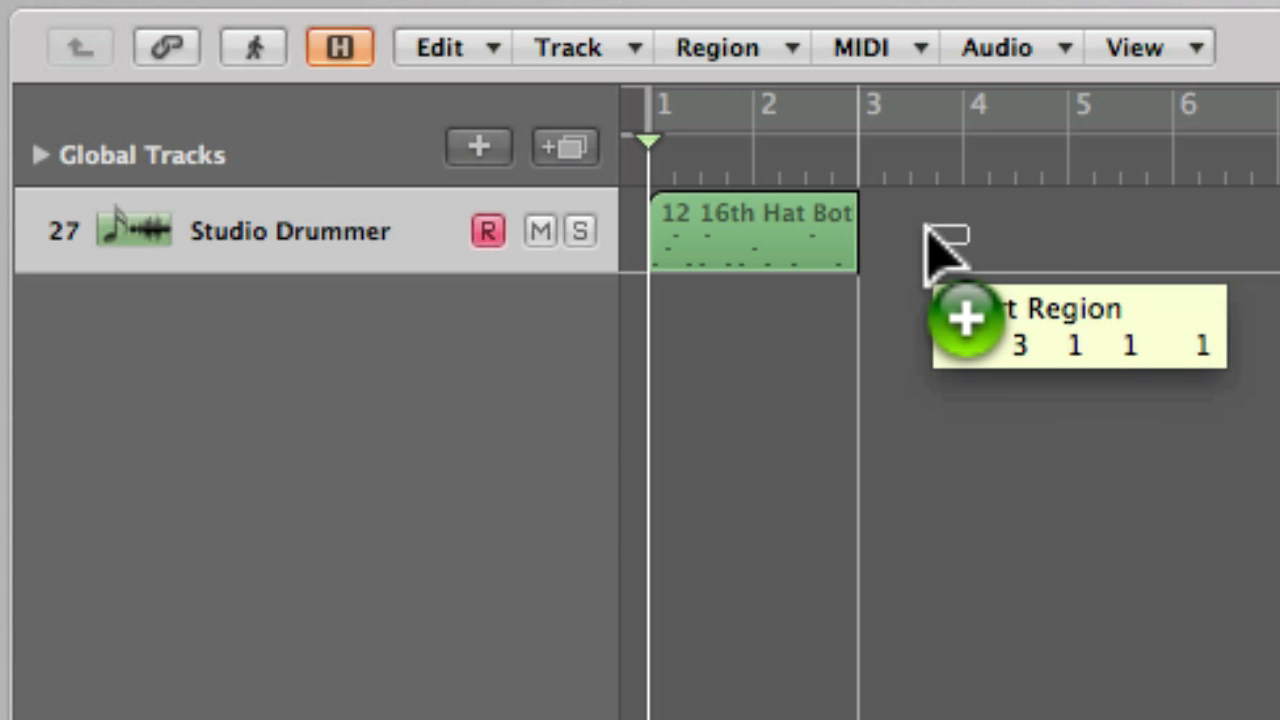
left_click_drag(943, 251, 920, 266)
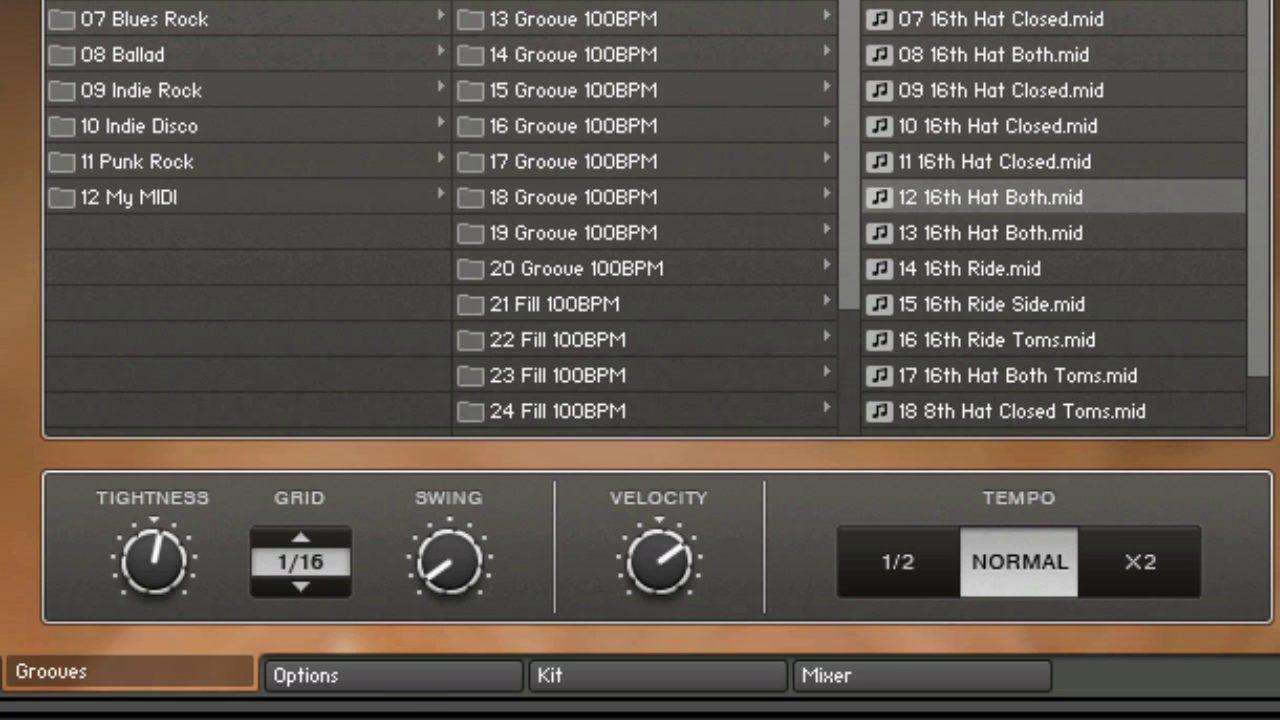
On the Options page, raise Randomize Velocity slightly and switch randomization on
left_click(408, 676)
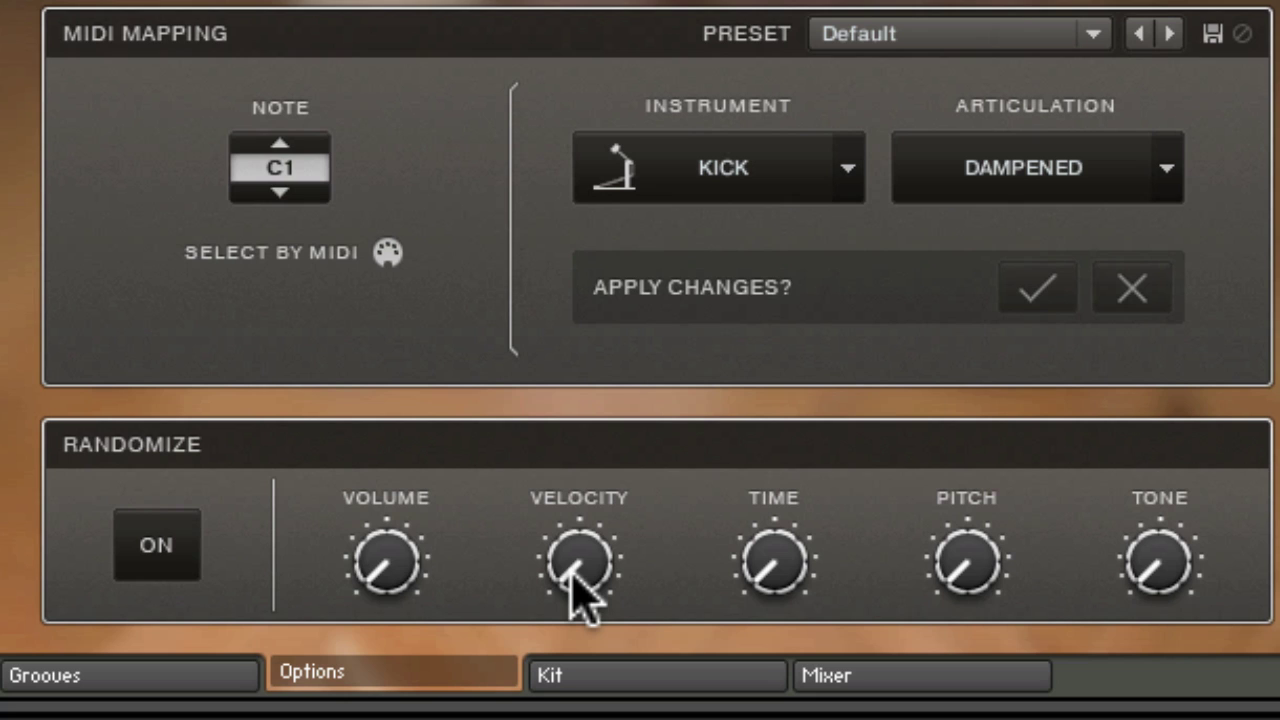
left_click_drag(600, 590, 590, 525)
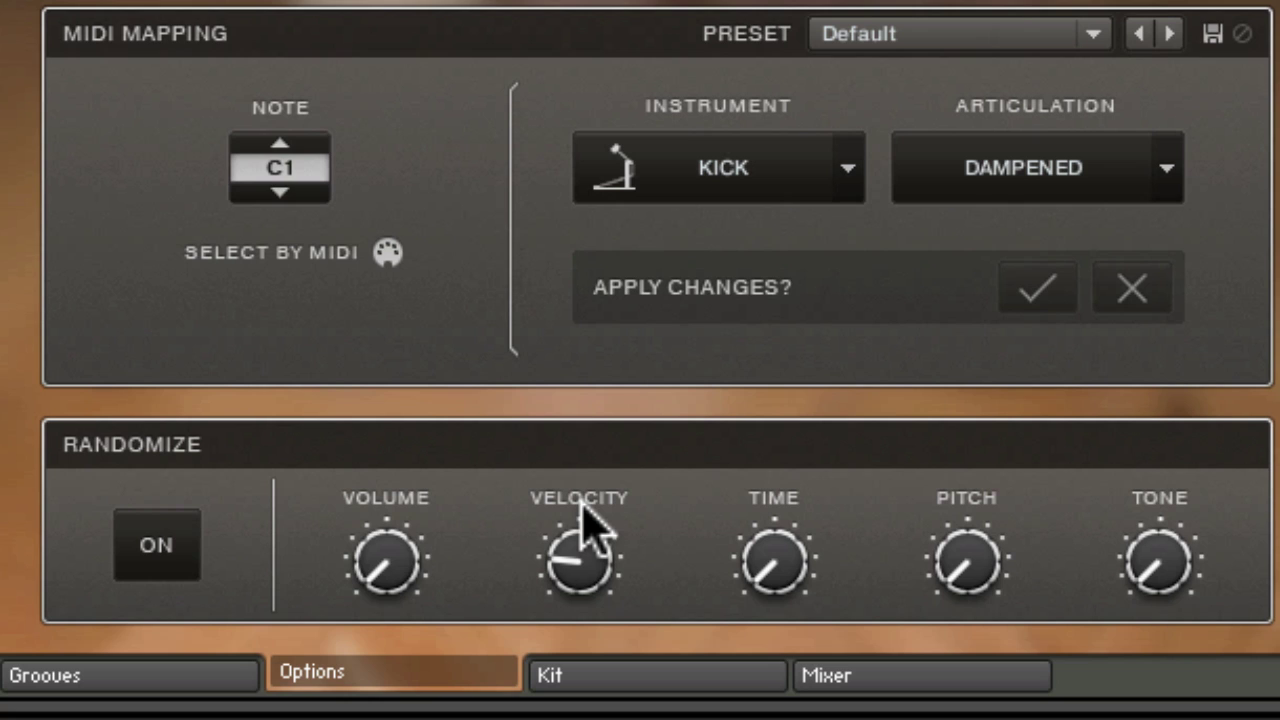
left_click(165, 537)
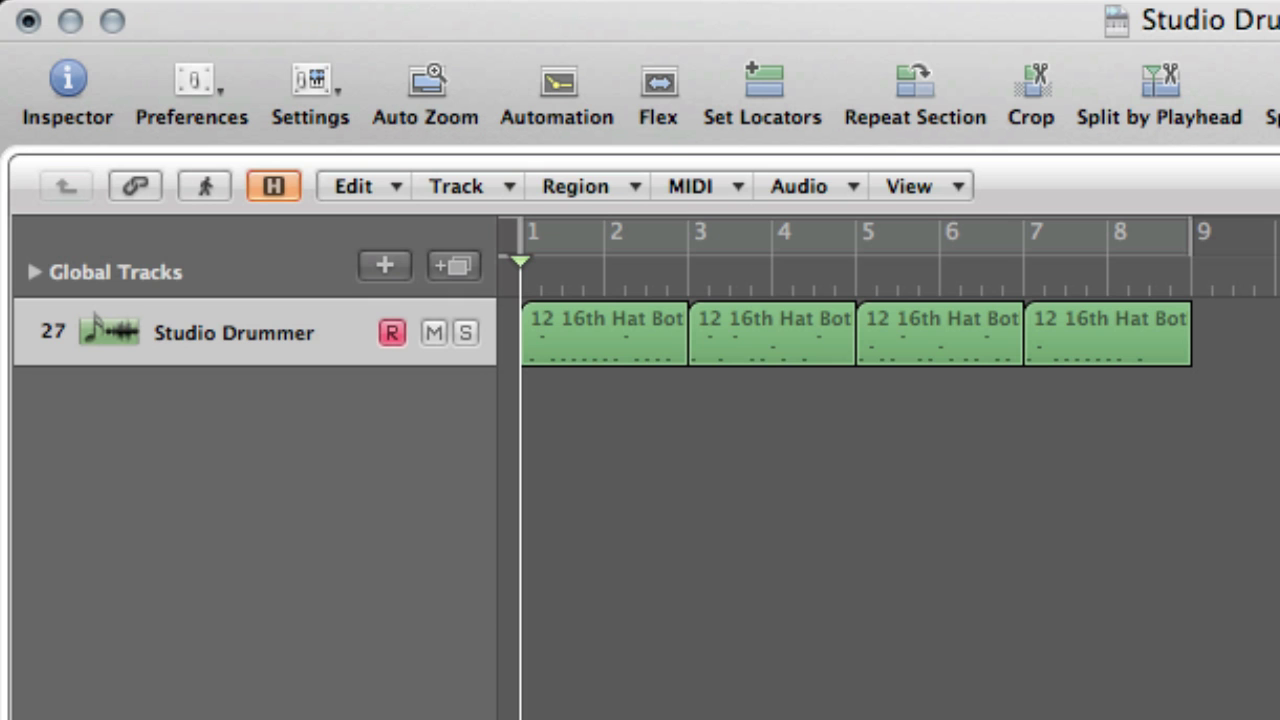
Play back the Logic arrangement
key("space")
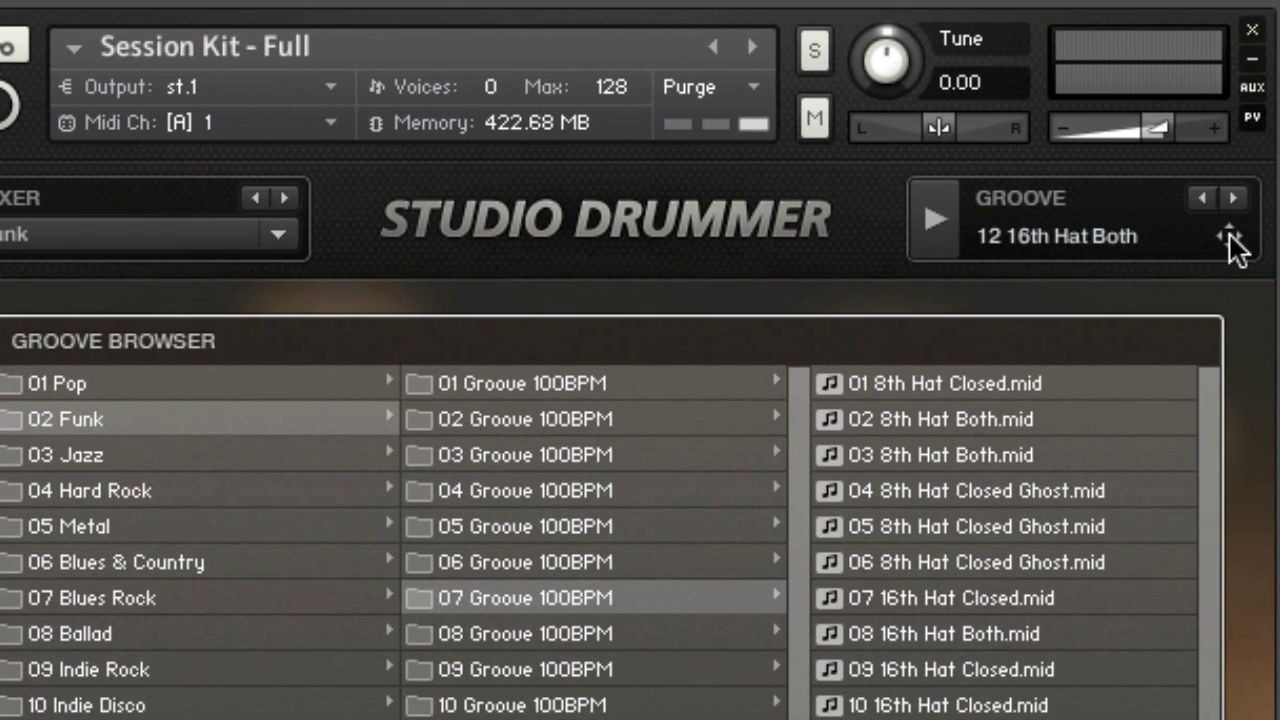
Pick 06 8th Hat Both Ghost from 01 Groove 100BPM and drop it onto the second drummer track
left_click_drag(1230, 237, 604, 186)
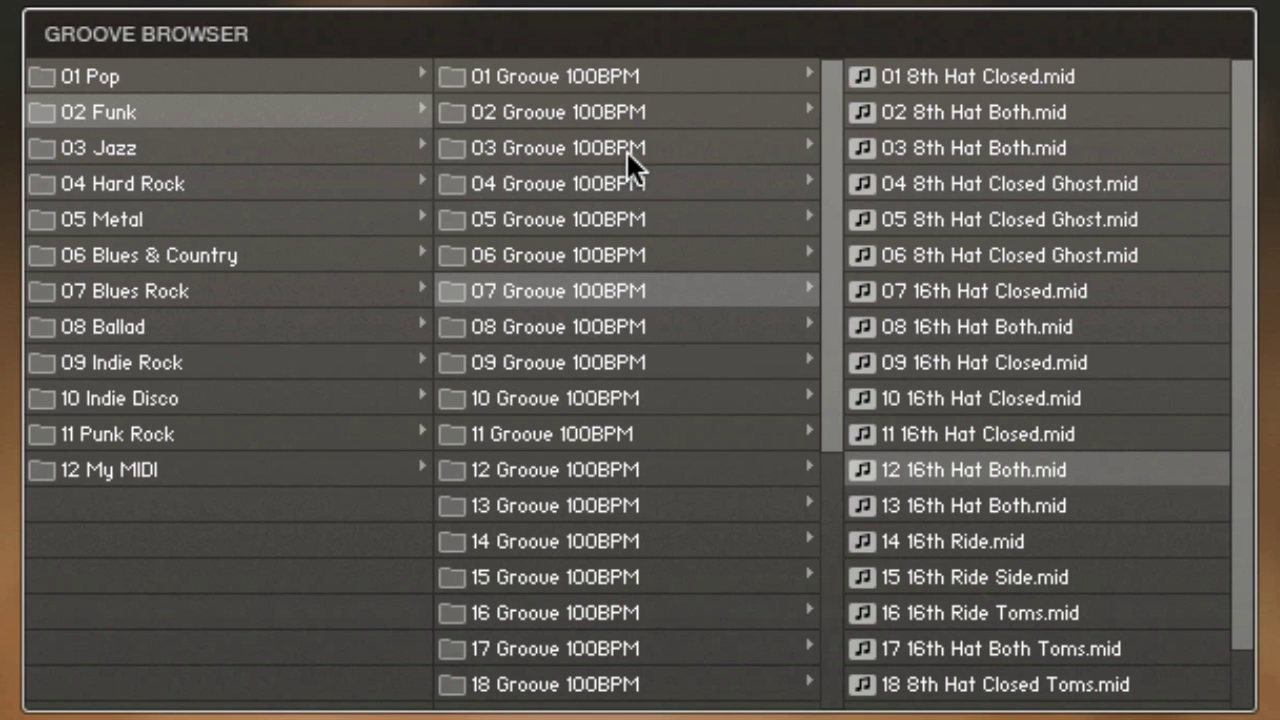
left_click(597, 68)
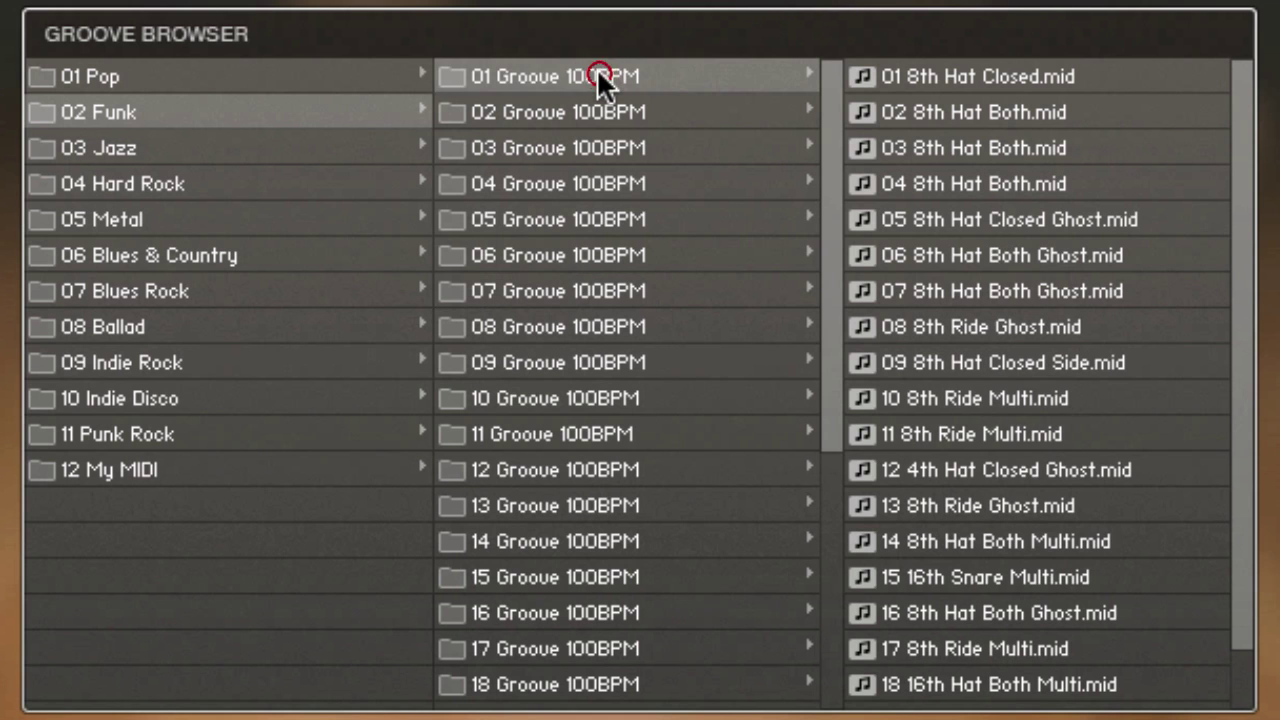
left_click(1007, 255)
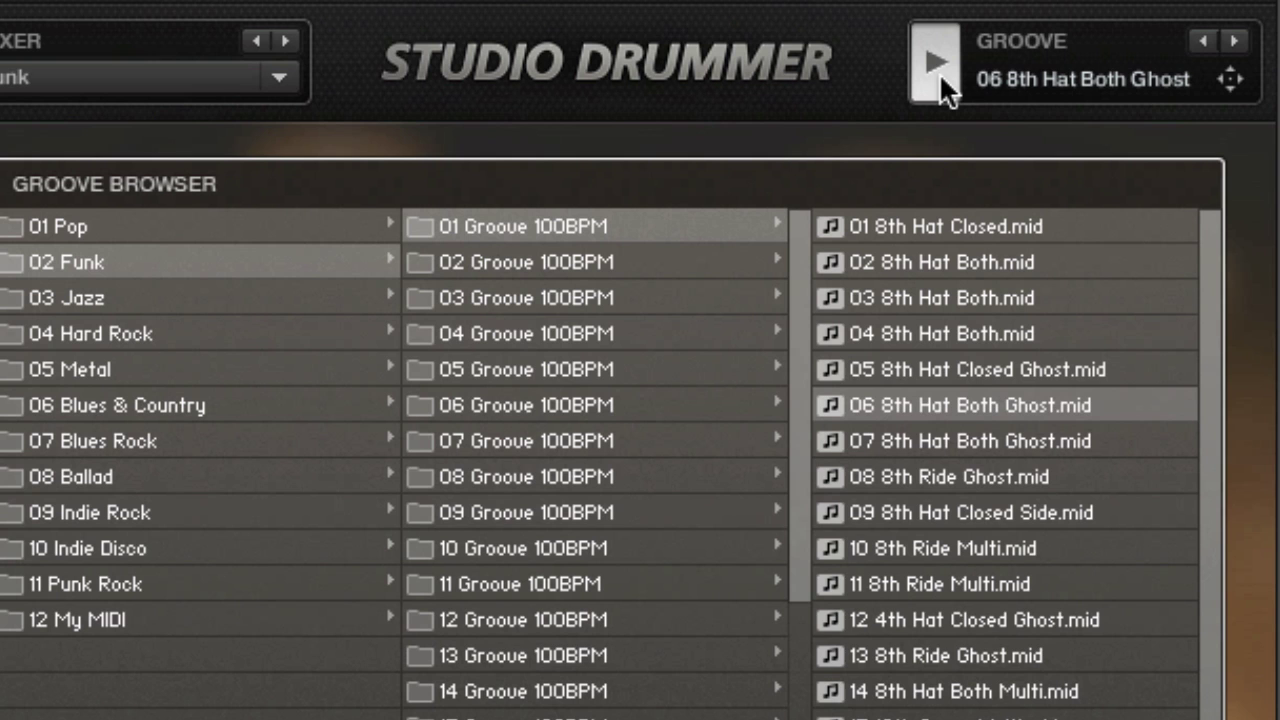
left_click(939, 72)
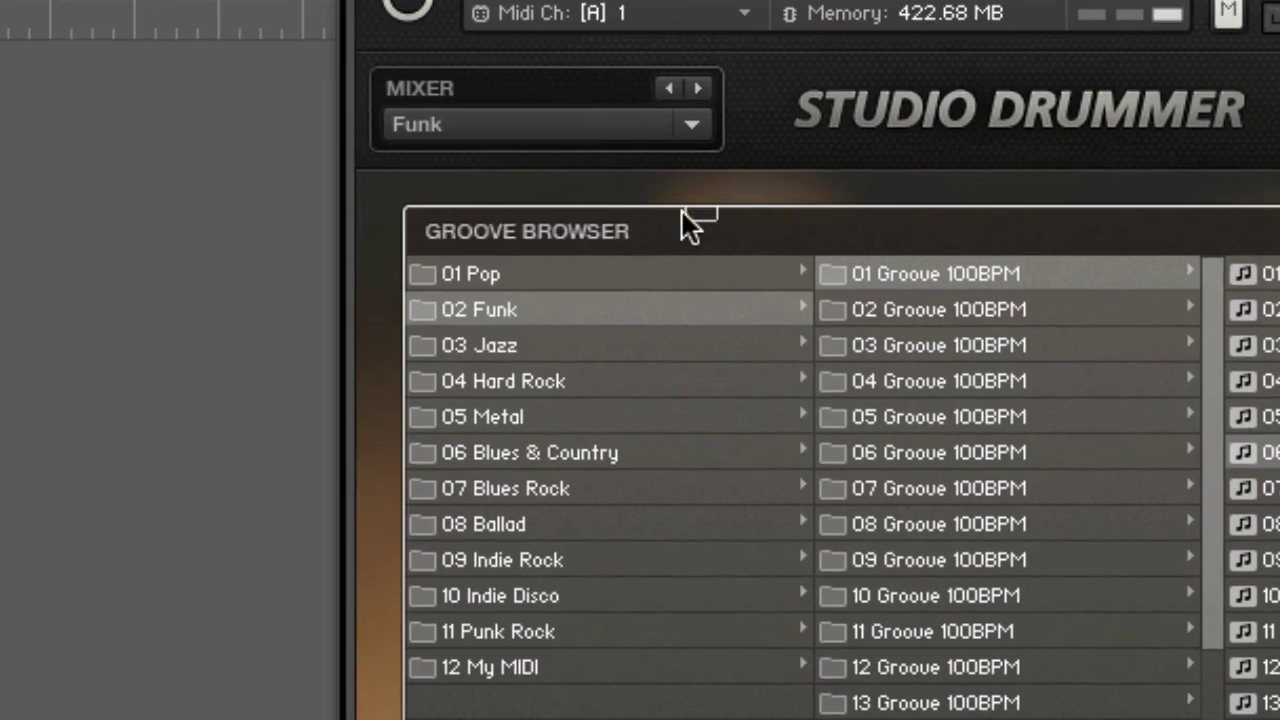
left_click_drag(690, 225, 0, 154)
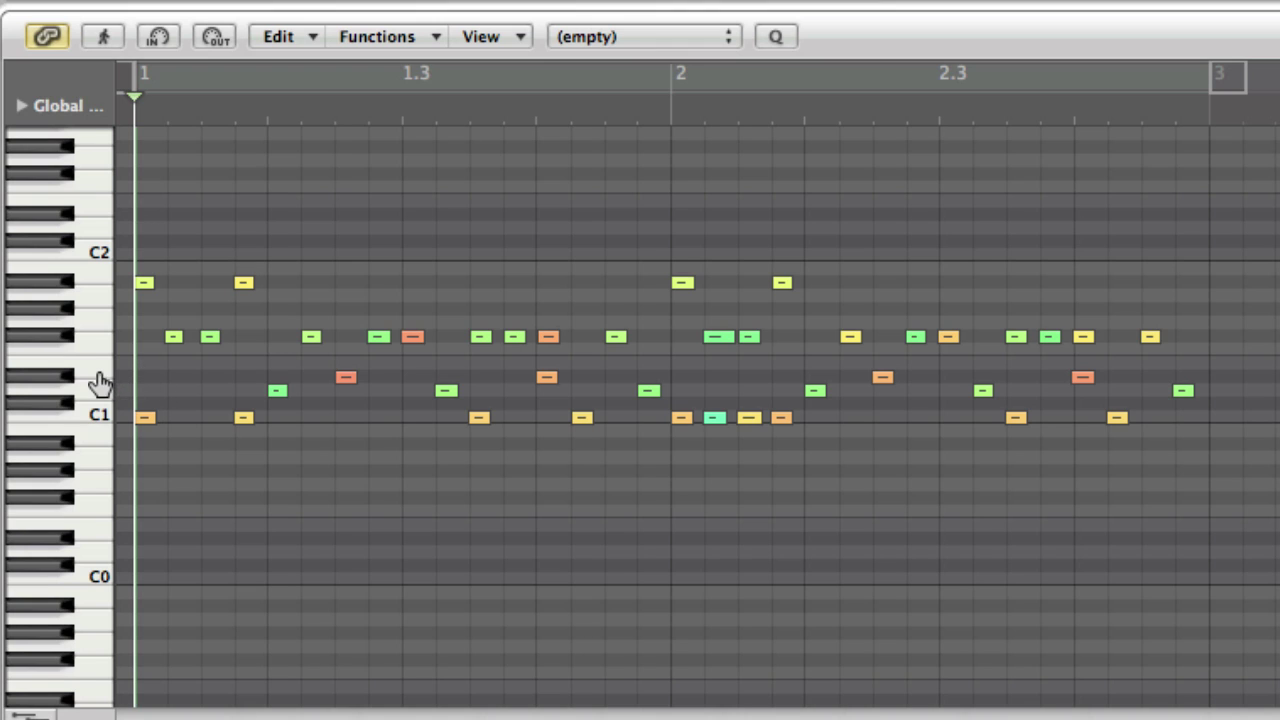
Delete the unwanted upper key rows of notes from the ghost groove in the Piano Roll
left_click_drag(94, 378, 93, 438)
key("Delete")
key("ctrl+z")
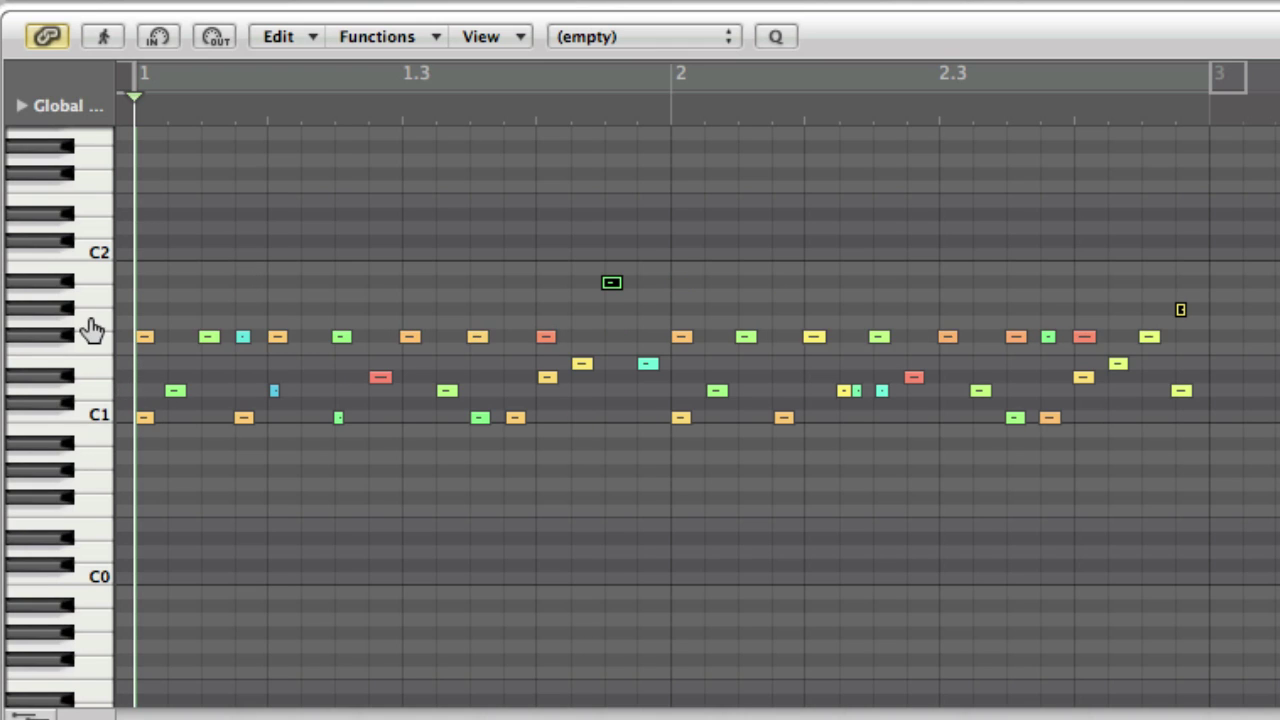
left_click(86, 334)
key("Delete")
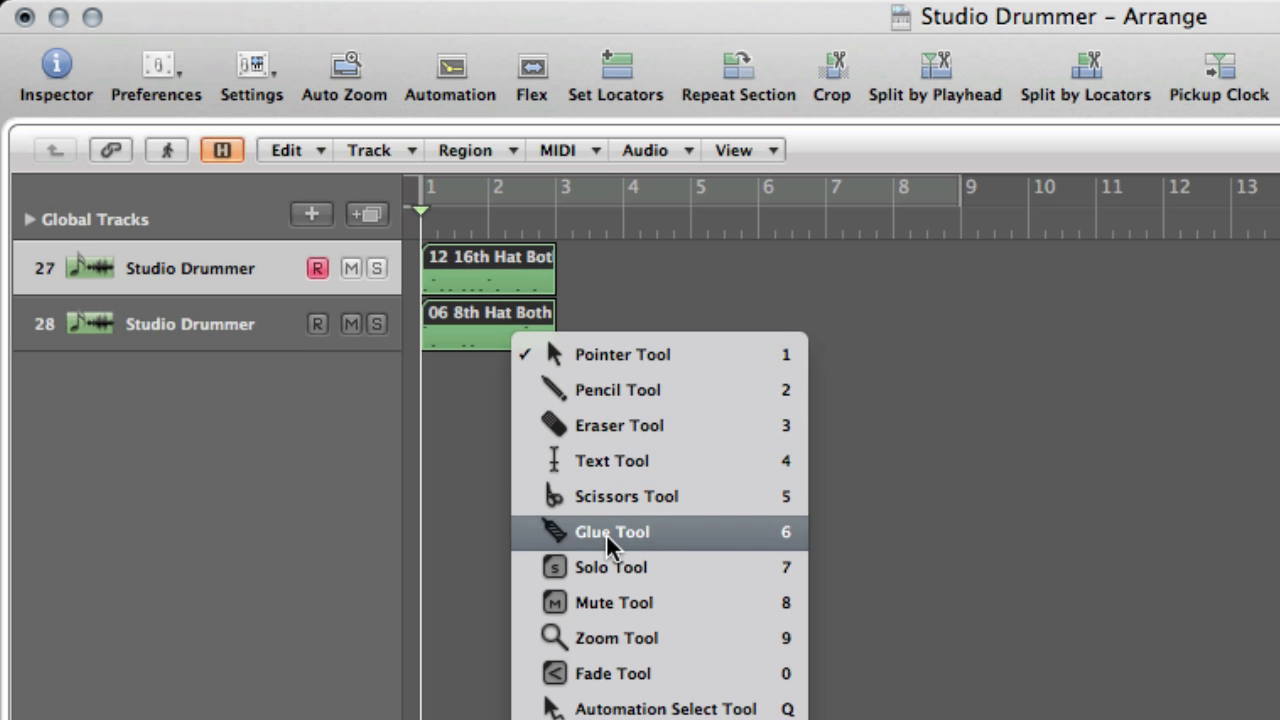
Glue the two hi-hat regions on track 27 into one region and play it from bar 1
left_click(606, 533)
left_click(505, 268)
key("Escape")
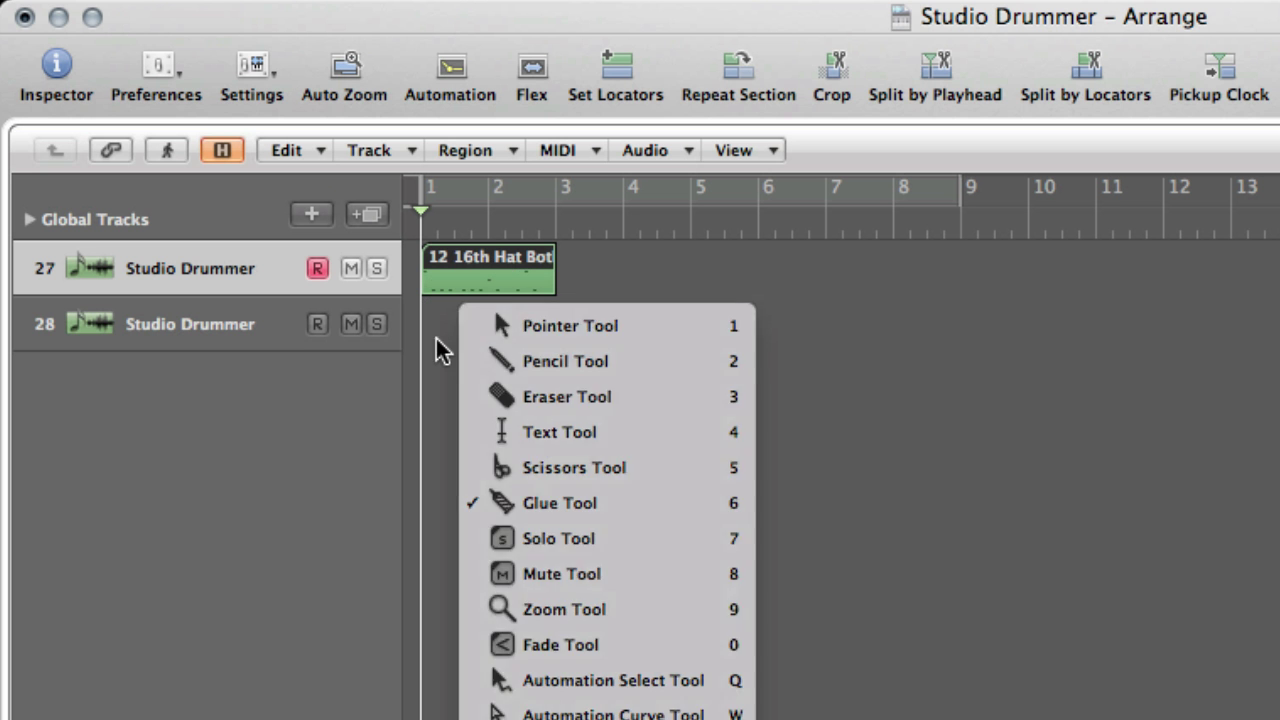
key("Escape")
double_click(486, 269)
key("space")
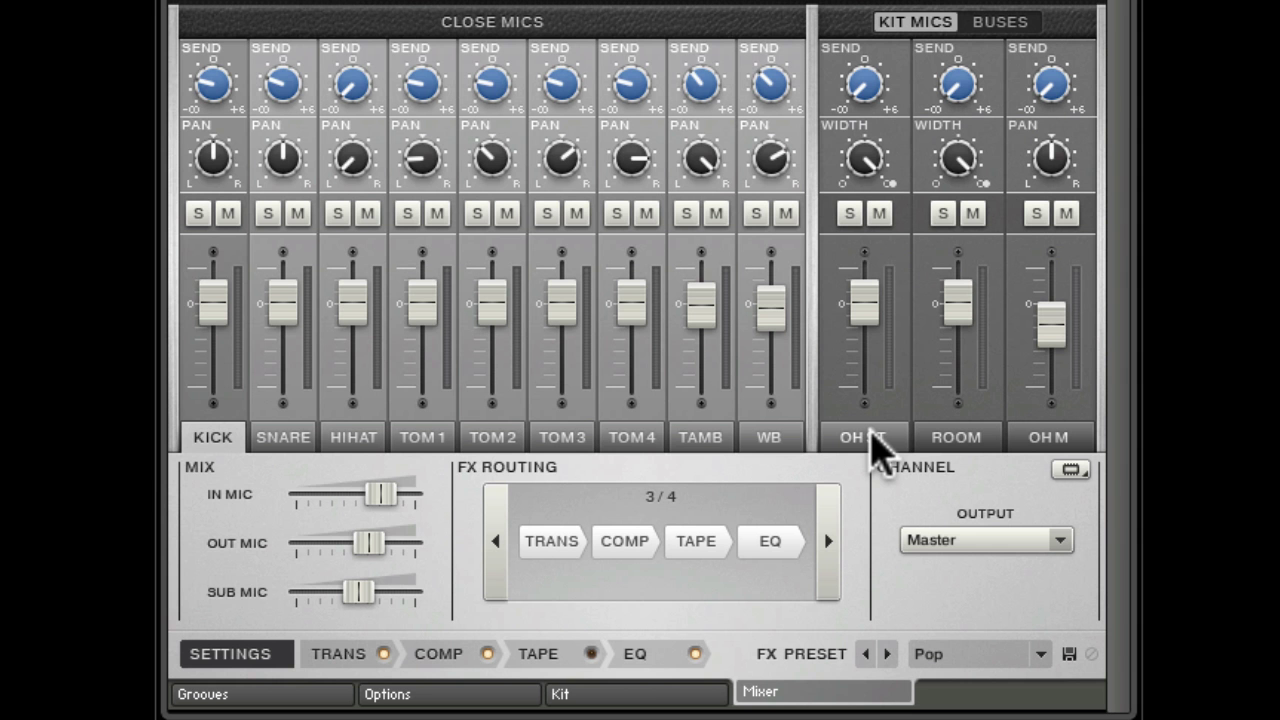
Inspect the OH ST, ROOM and OH M mic channels' effects and output settings in turn
left_click(872, 440)
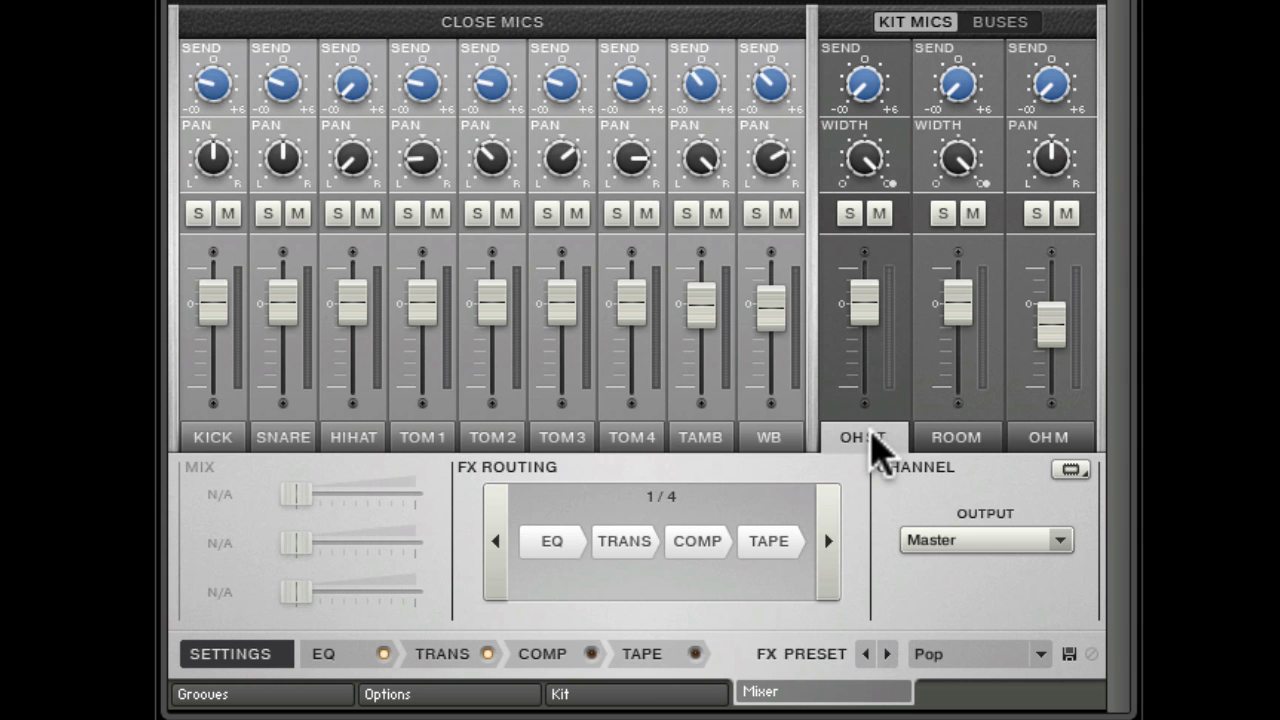
left_click(955, 440)
left_click(1053, 440)
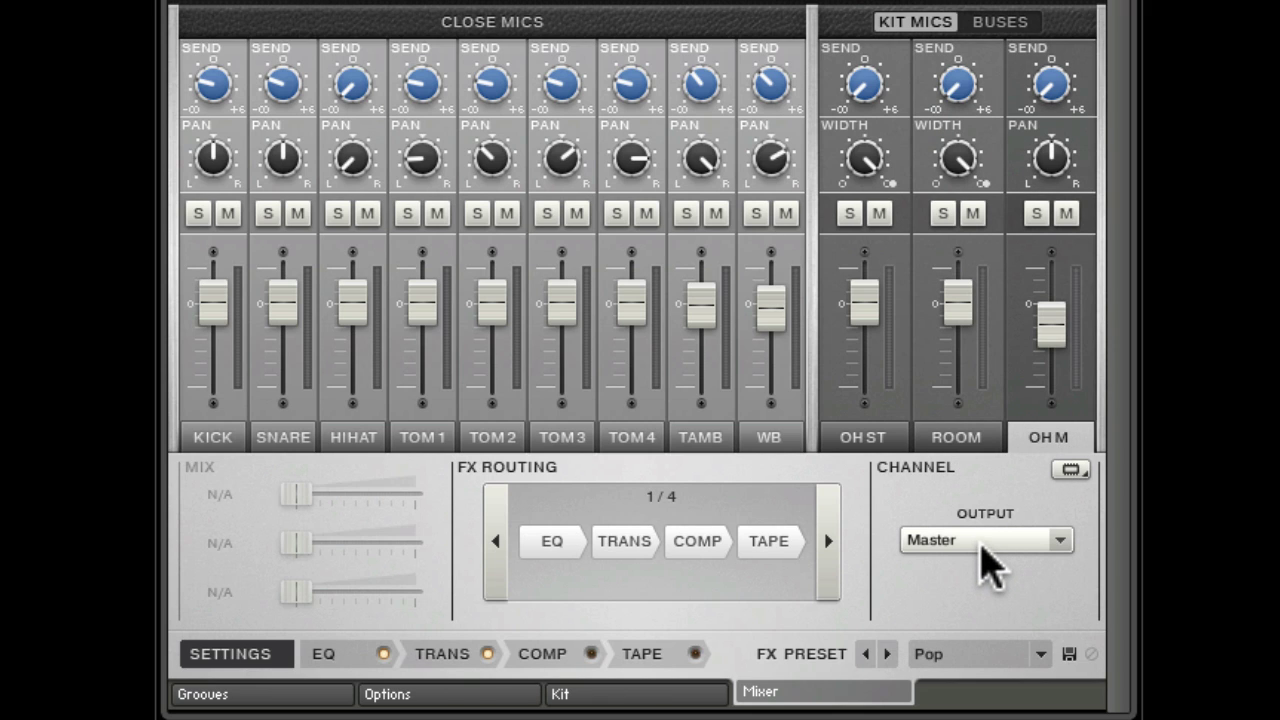
left_click(1005, 21)
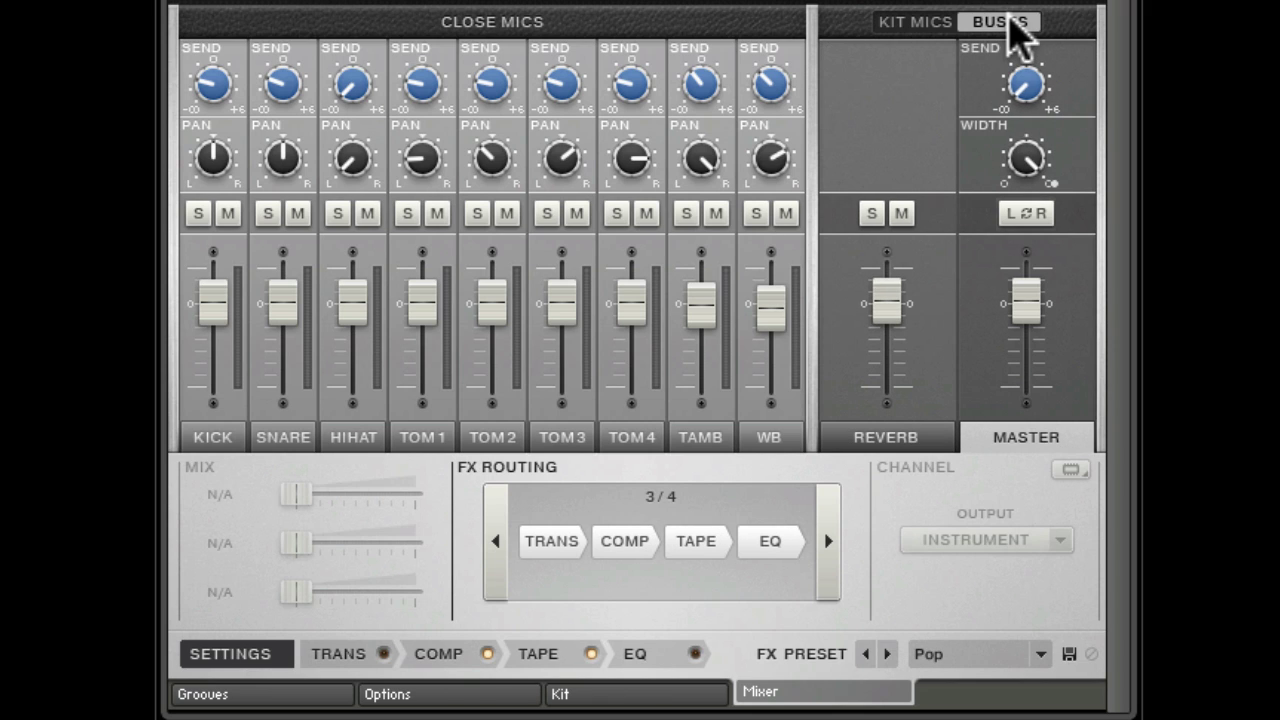
left_click(1030, 214)
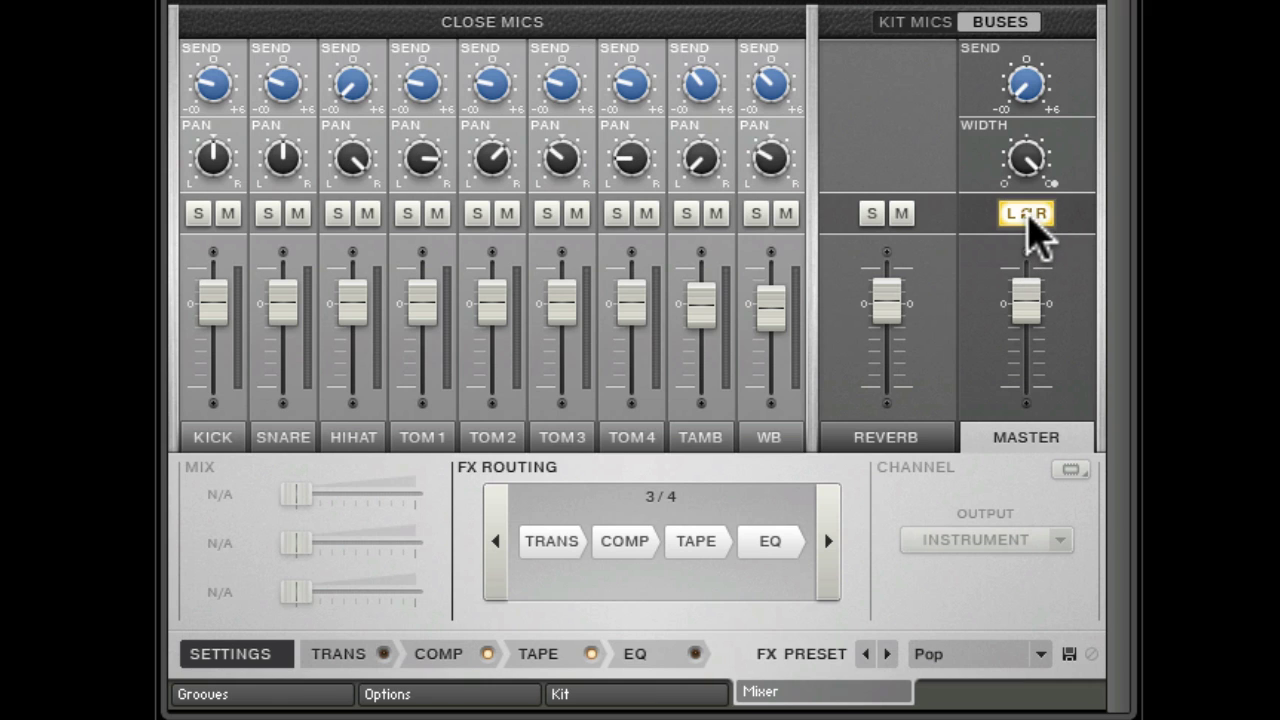
left_click(1032, 218)
mouse_move(1026, 160)
left_mouse_down()
mouse_move(1029, 400)
mouse_move(1019, 145)
left_mouse_up()
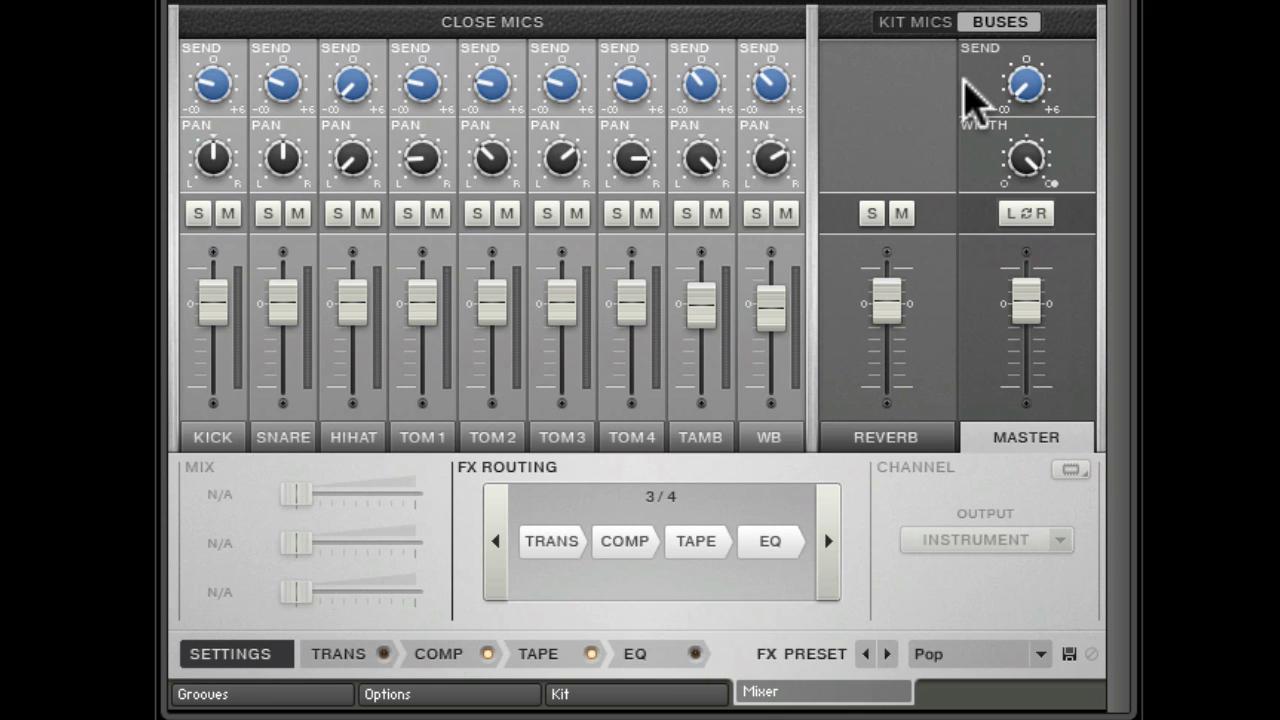
left_click(923, 22)
left_click(1060, 437)
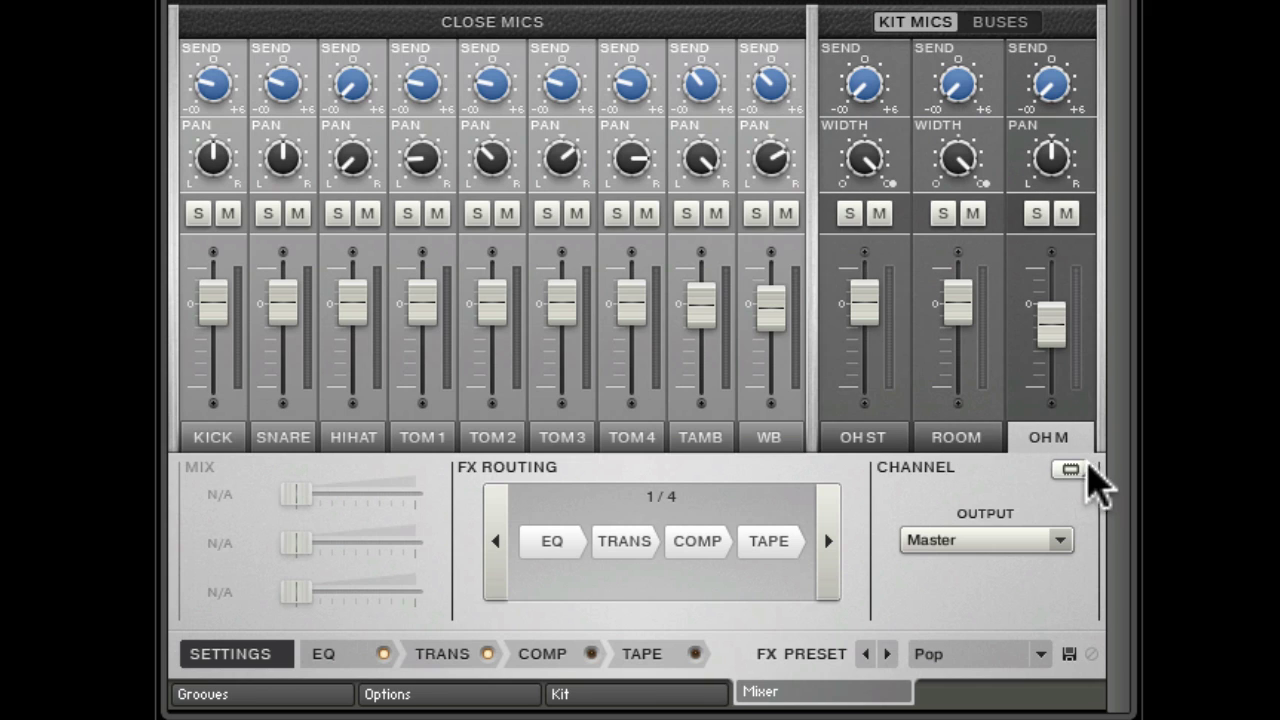
Change the OH M mic channel's output from Master to 3-4
left_click(995, 545)
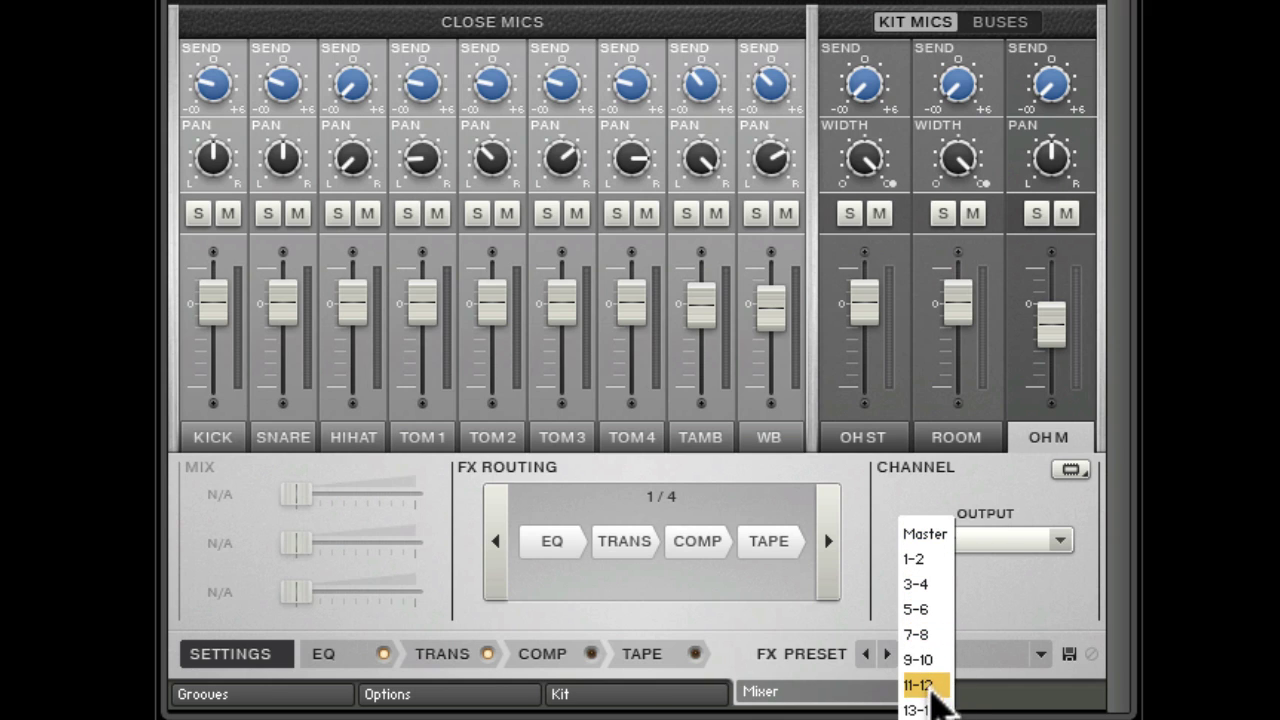
left_click(945, 600)
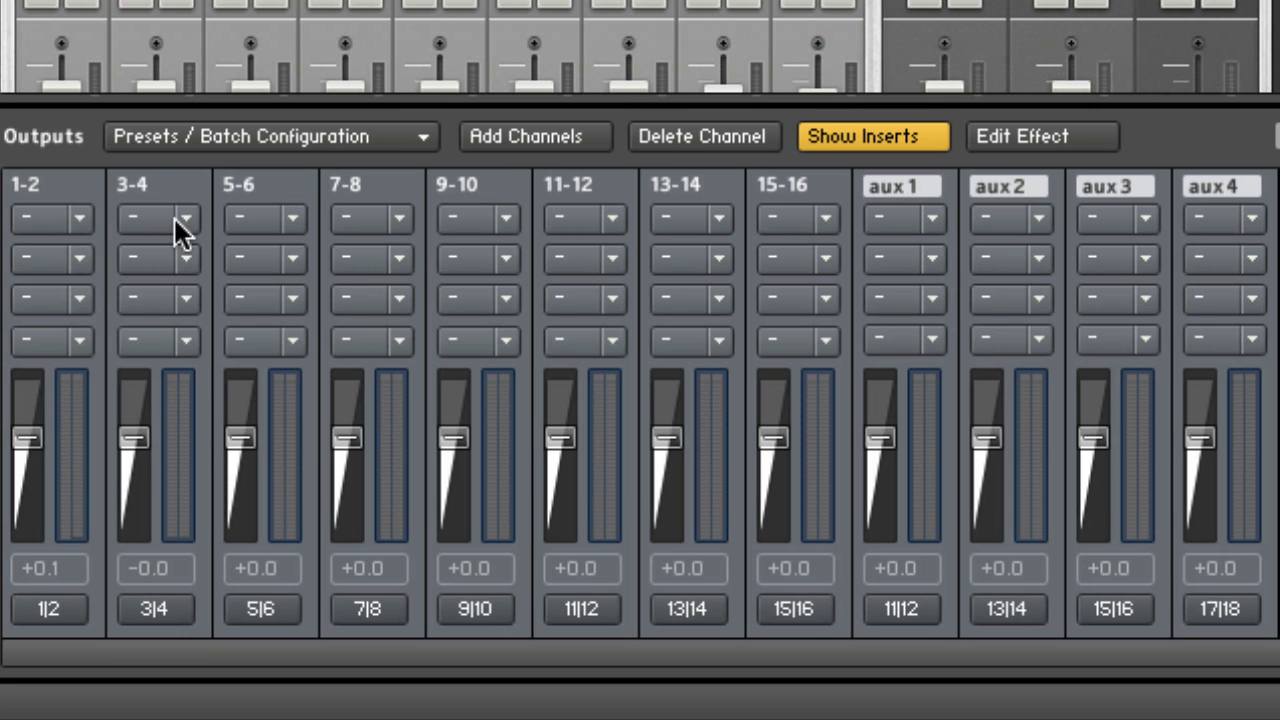
Insert a Flanger on Kontakt's 3-4 output, then solo and unsolo Logic's Aux 14 to audition it
left_click(183, 256)
mouse_move(221, 368)
left_click(320, 560)
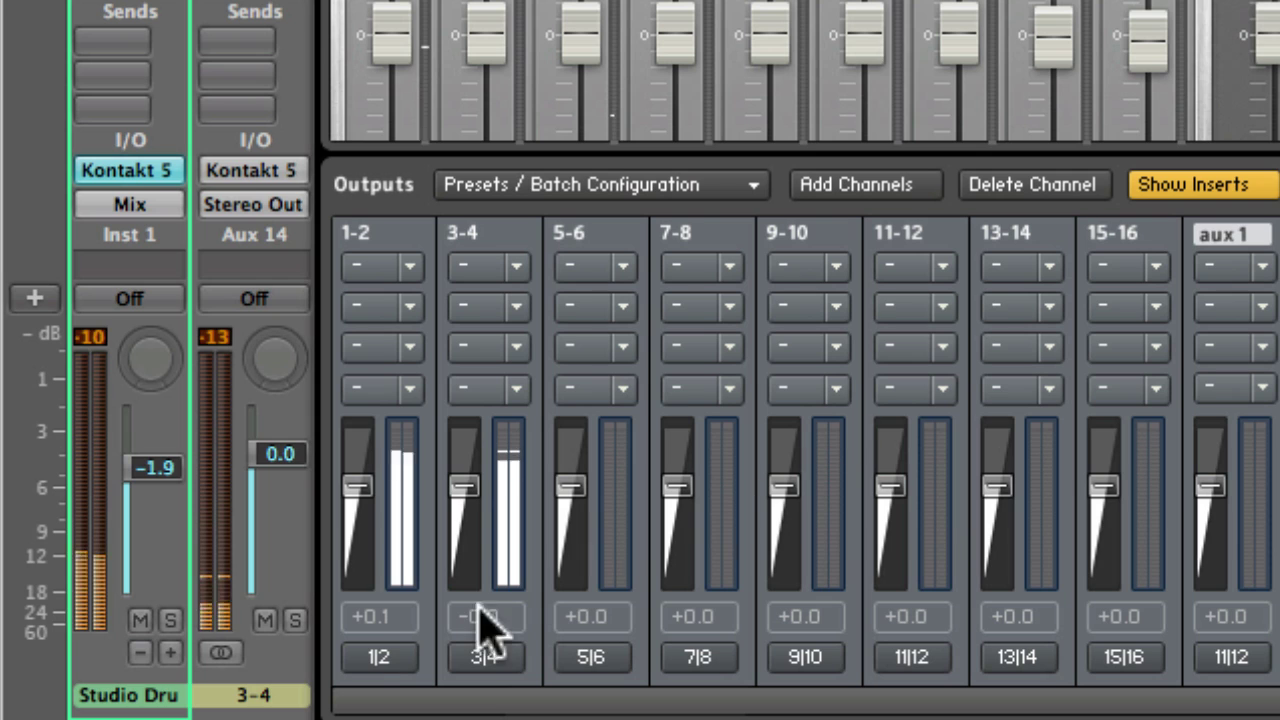
left_click(295, 621)
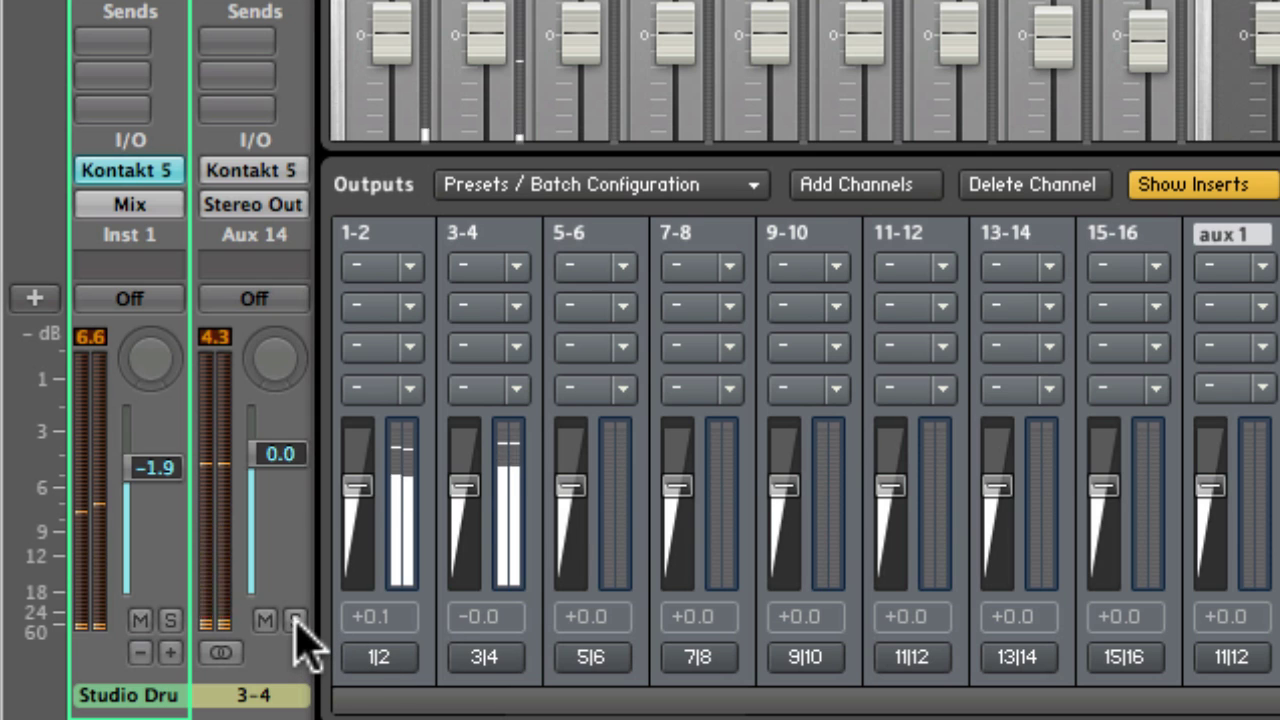
left_click(295, 621)
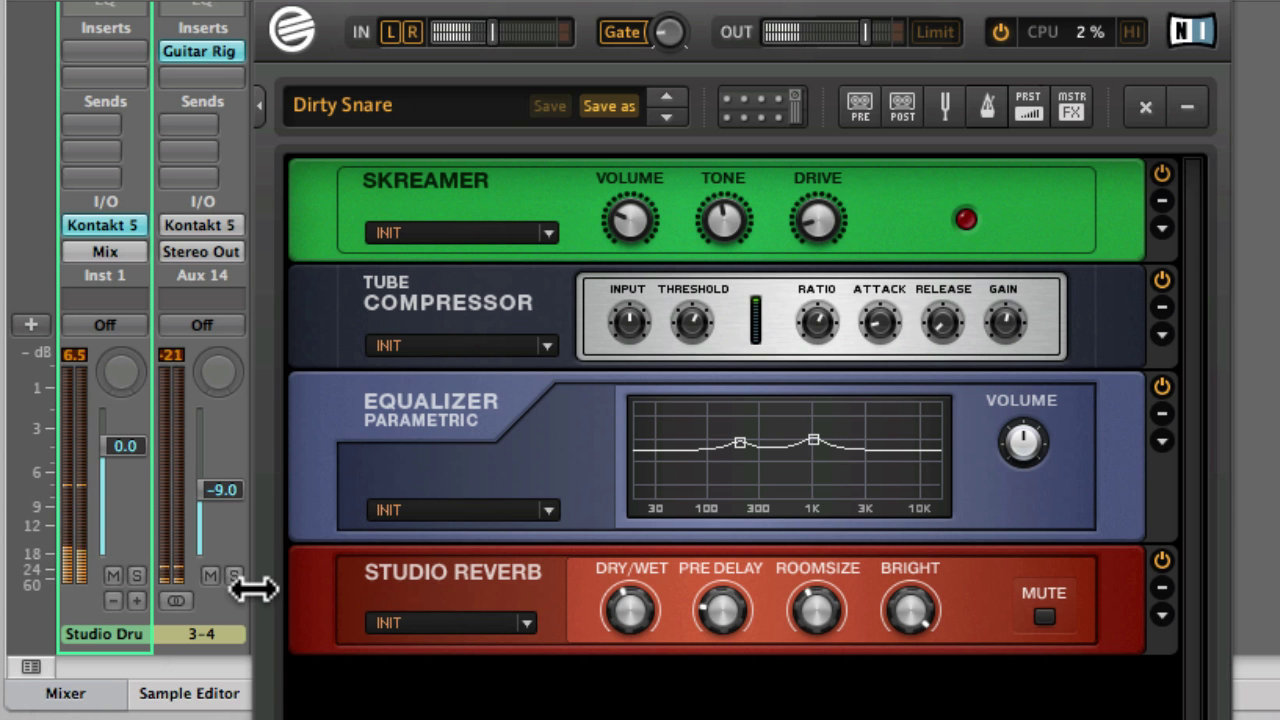
Solo, then unsolo, Aux 14 to hear the Dirty Snare chain alone
left_click(234, 576)
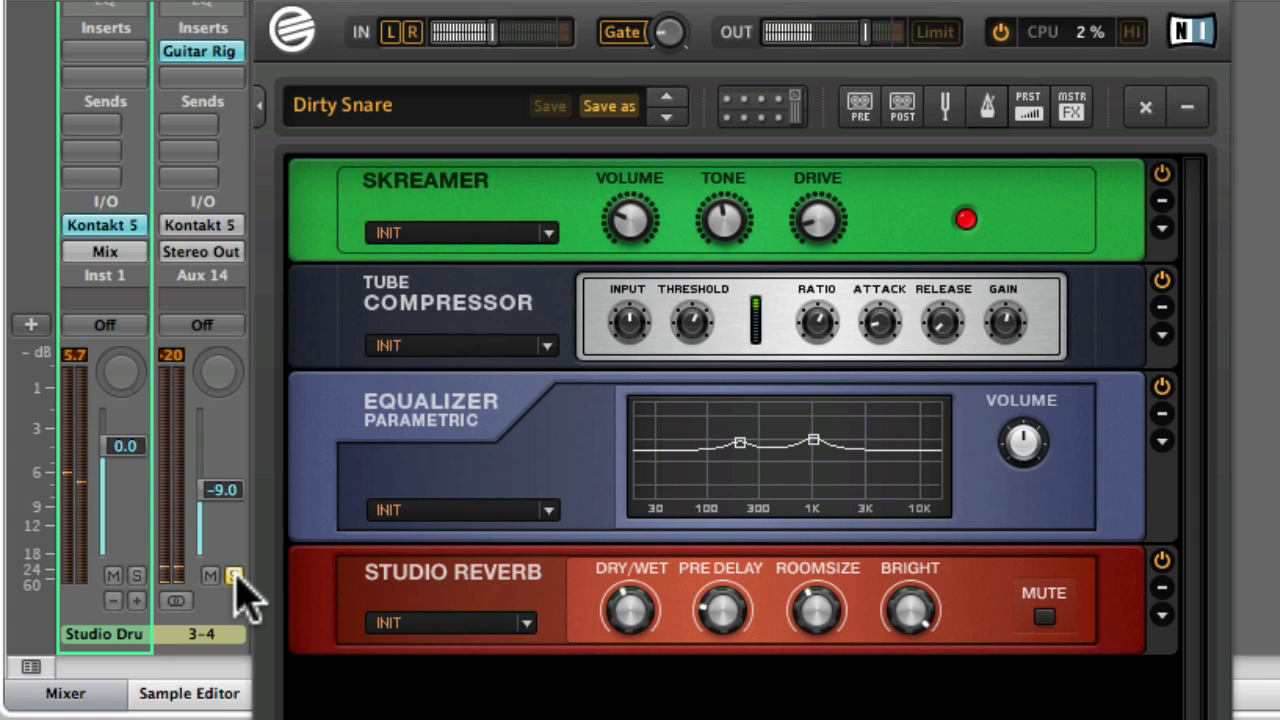
left_click(234, 576)
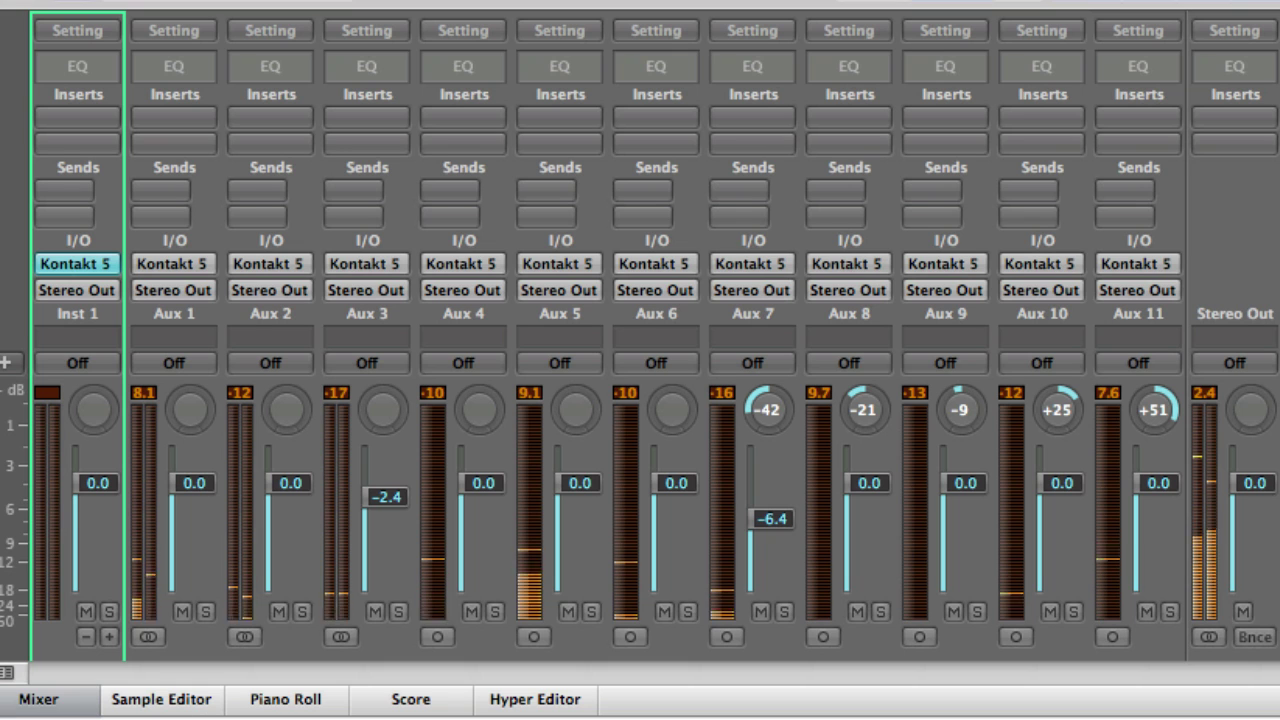
Switch from the Mixer back to the Arrange window with X while recording continues
key("x")
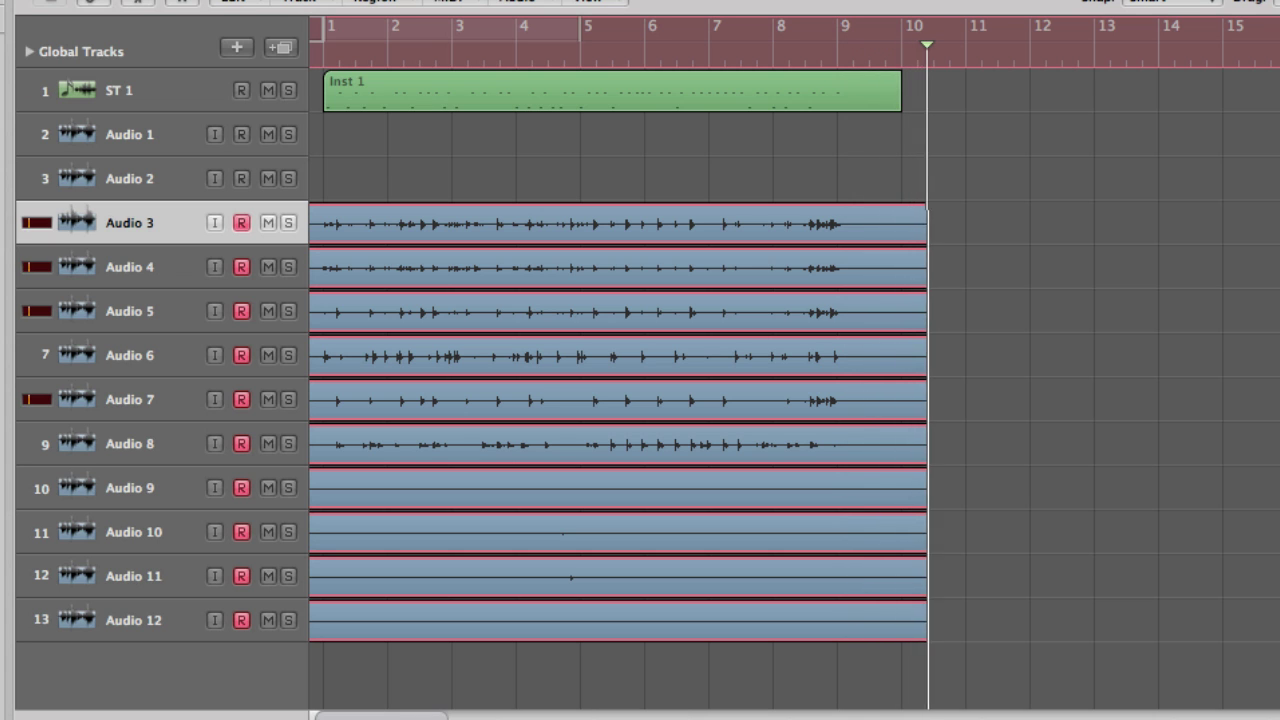
Stop recording and zoom in on the new Kontakt Mixer regions on Audio 3–7
key("space")
left_click_drag(330, 193, 971, 407)
scroll(940, 368, "down", 4)
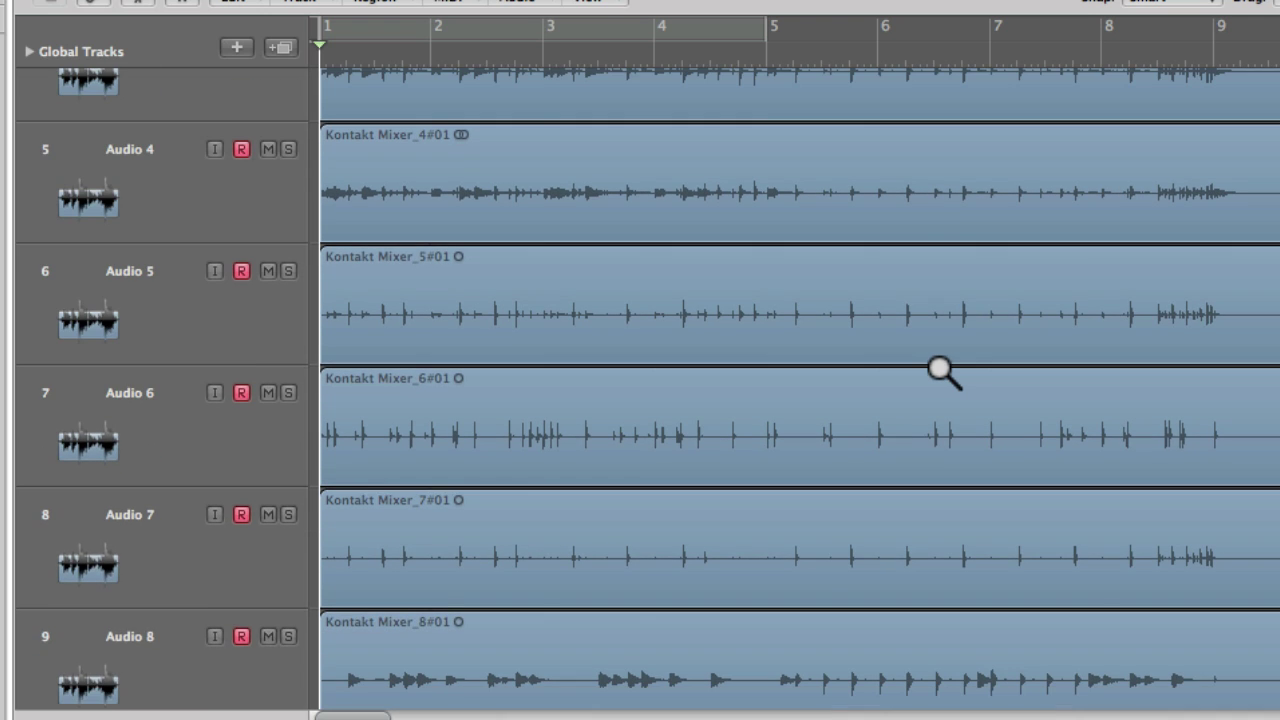